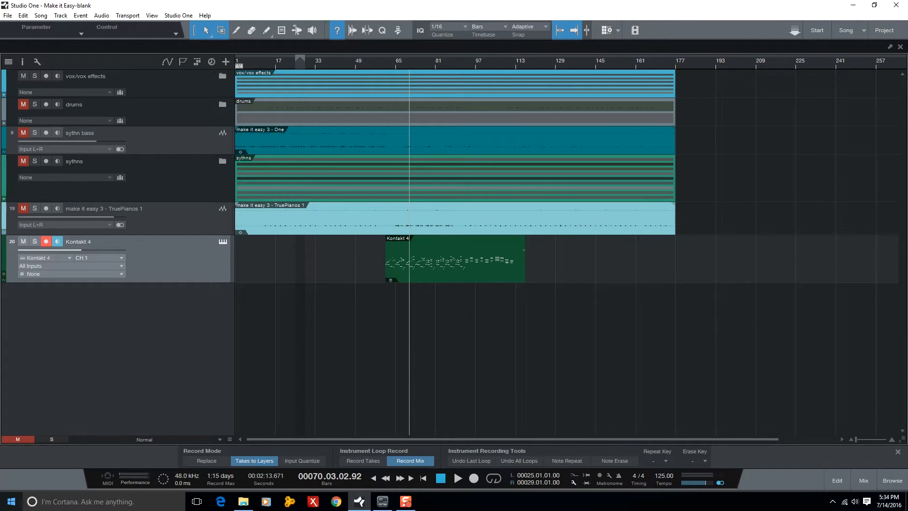
Add a mono audio track below Kontakt 4, make it taller and set its input to Input L (Analog 1).
right_click(105, 297)
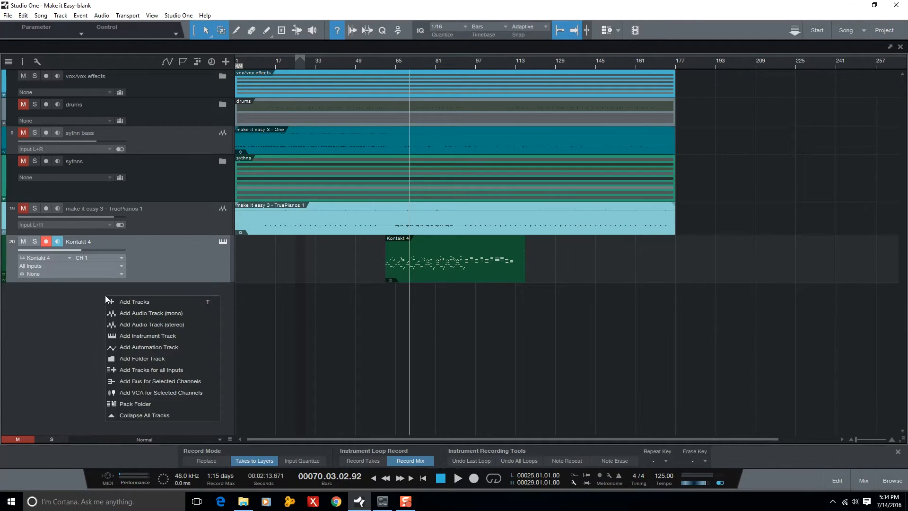
left_click(158, 313)
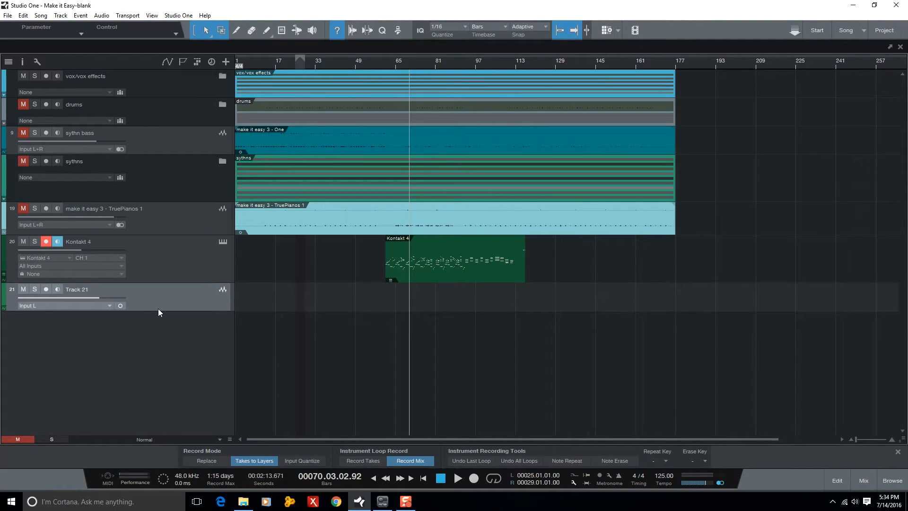
left_click_drag(158, 311, 158, 347)
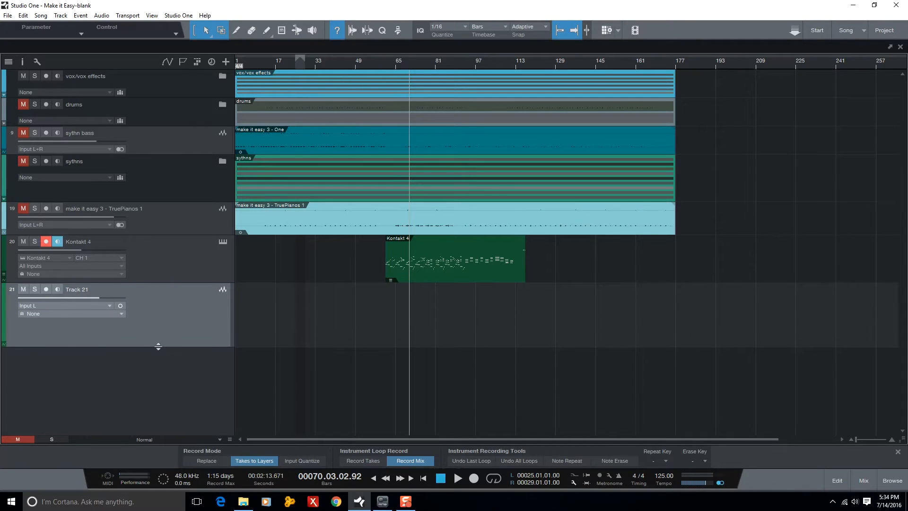
left_click(69, 307)
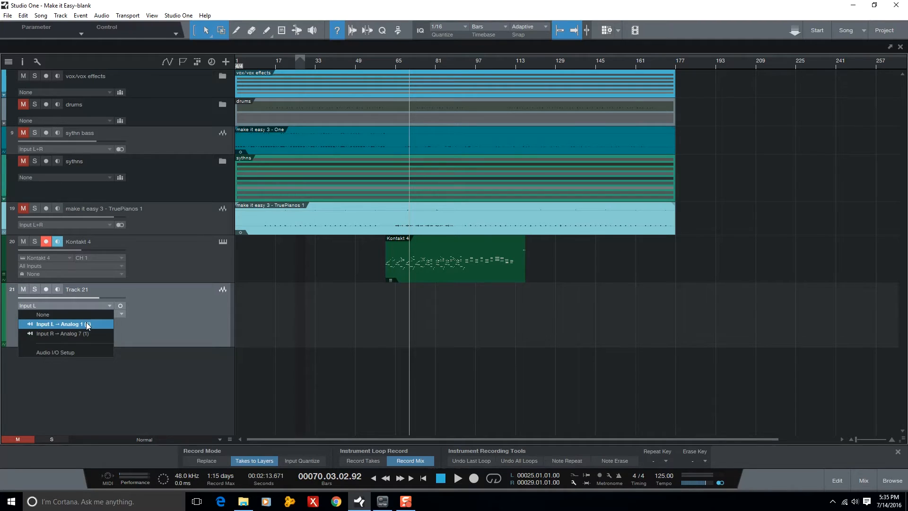
left_click(87, 324)
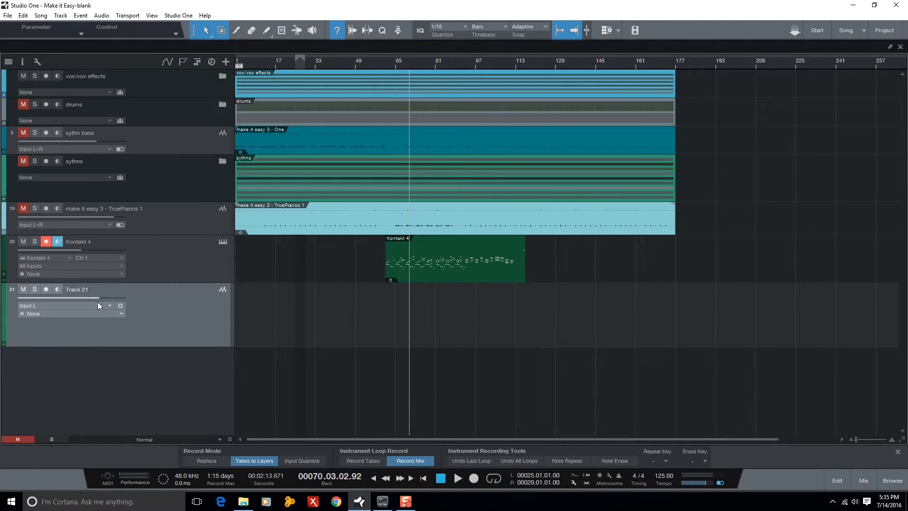
Check the new track's input signal by briefly enabling its monitoring and record arming, ending with both switched off.
left_click(57, 290)
left_click(45, 290)
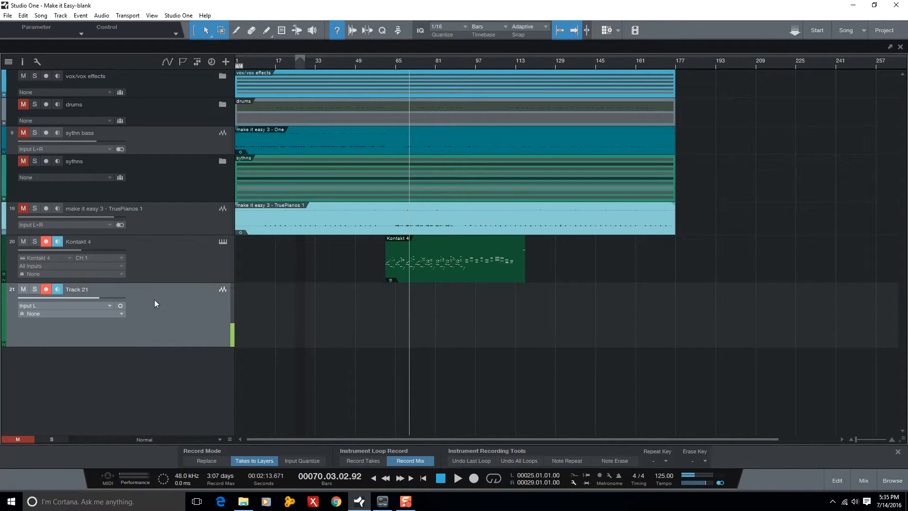
left_click(57, 291)
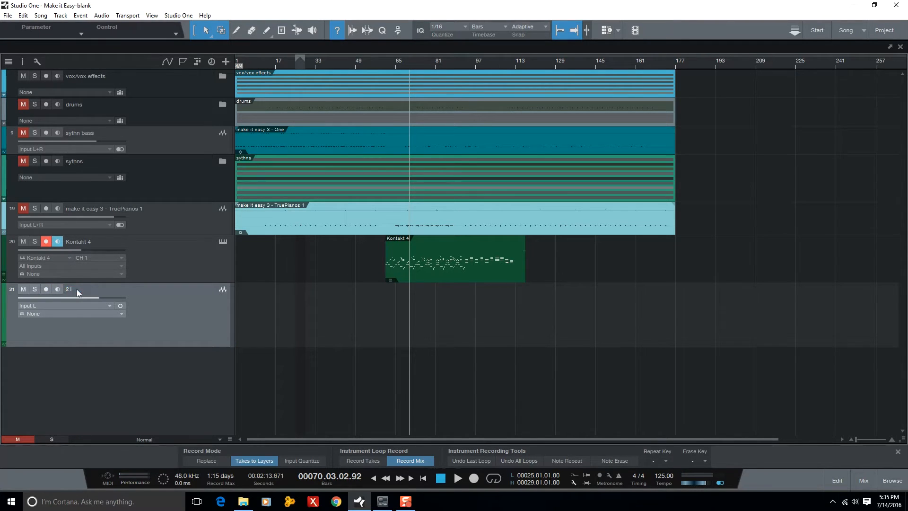
Rename the new mono audio track as vocals and reduce its height slightly.
type("voice")
key("Return")
type("vocals")
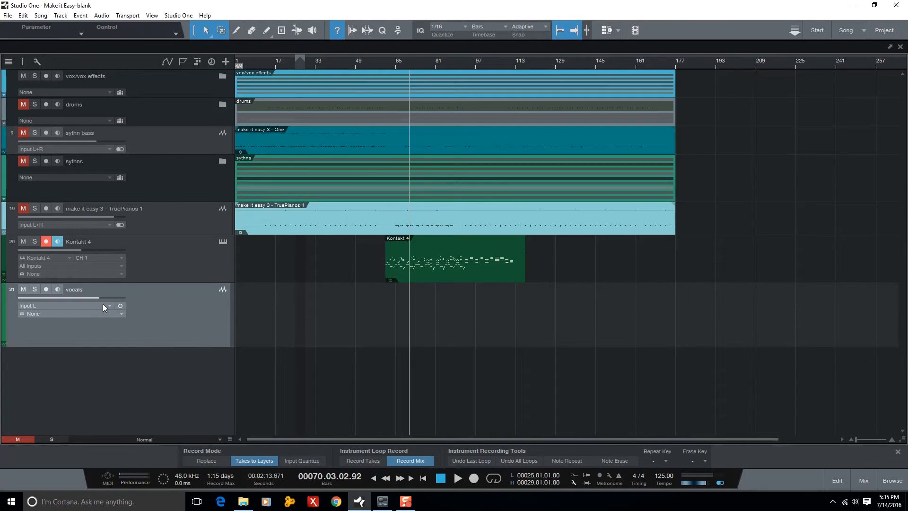
left_click_drag(158, 347, 159, 333)
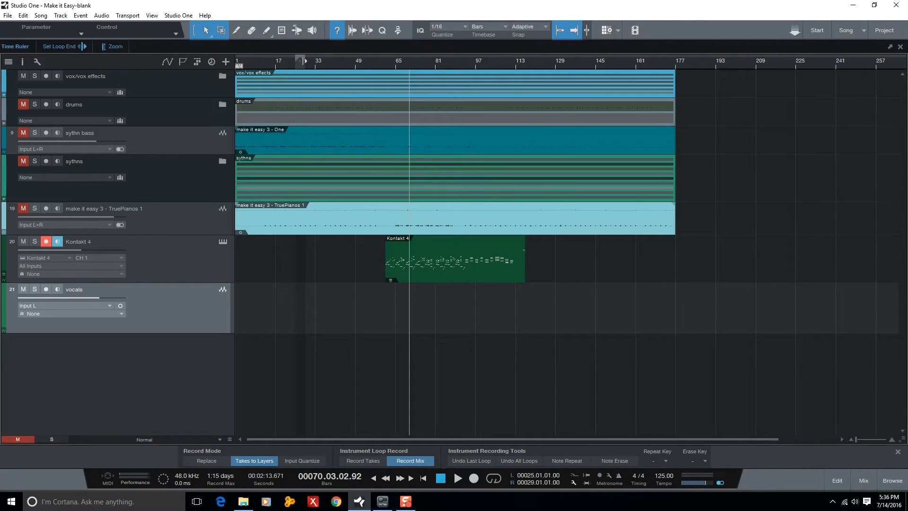
Extend the end of the loop range in the timeline to bar 51.
left_click_drag(304, 66, 360, 65)
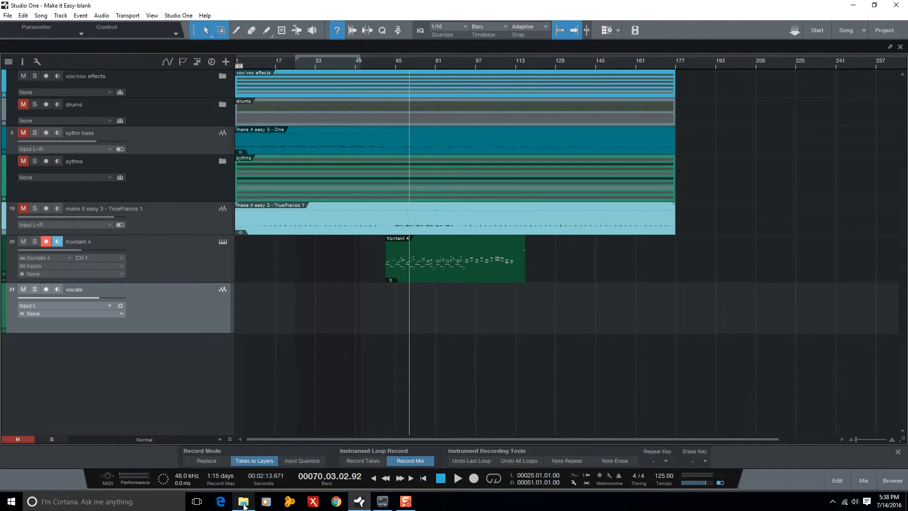
Check the CPU, disc and plug-in load in the Performance Monitor while the song plays, and close the monitor.
mouse_move(239, 501)
left_click(127, 475)
left_click(126, 475)
left_click(126, 475)
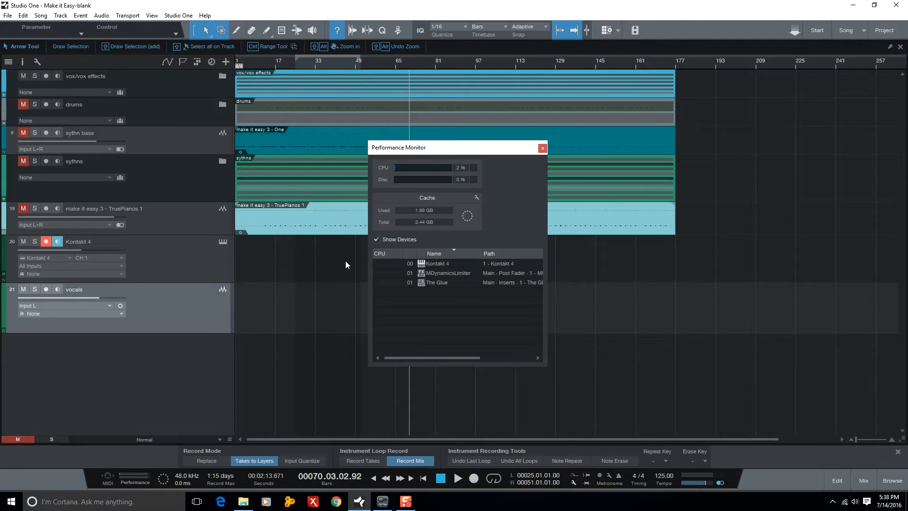
left_click(367, 66)
key("space")
left_click_drag(439, 148, 550, 139)
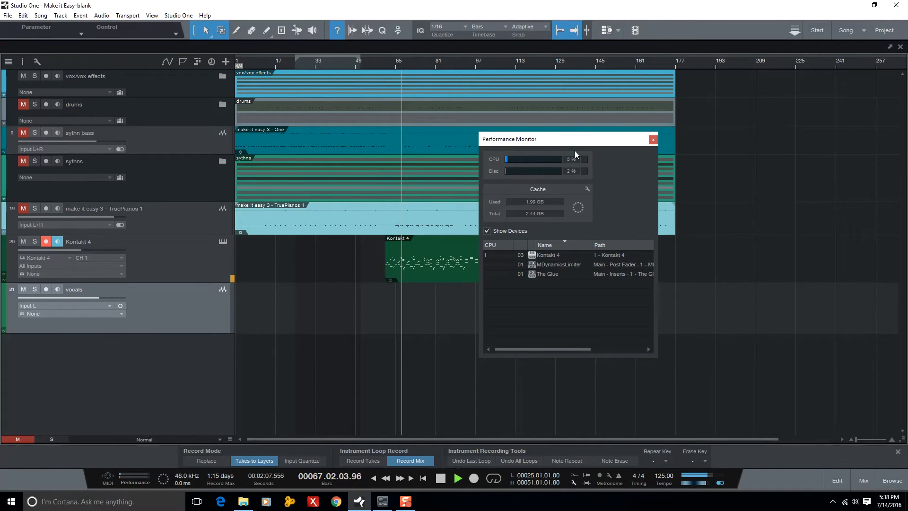
left_click_drag(586, 142, 684, 145)
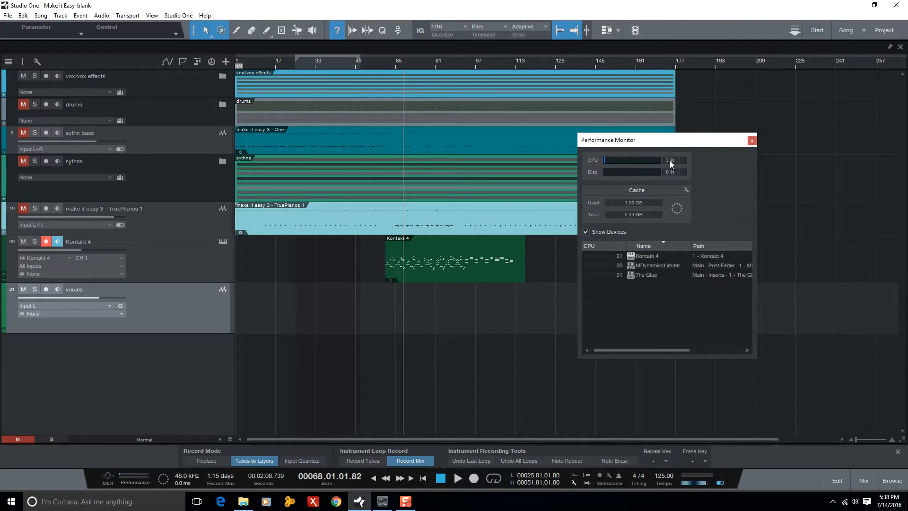
left_click(752, 141)
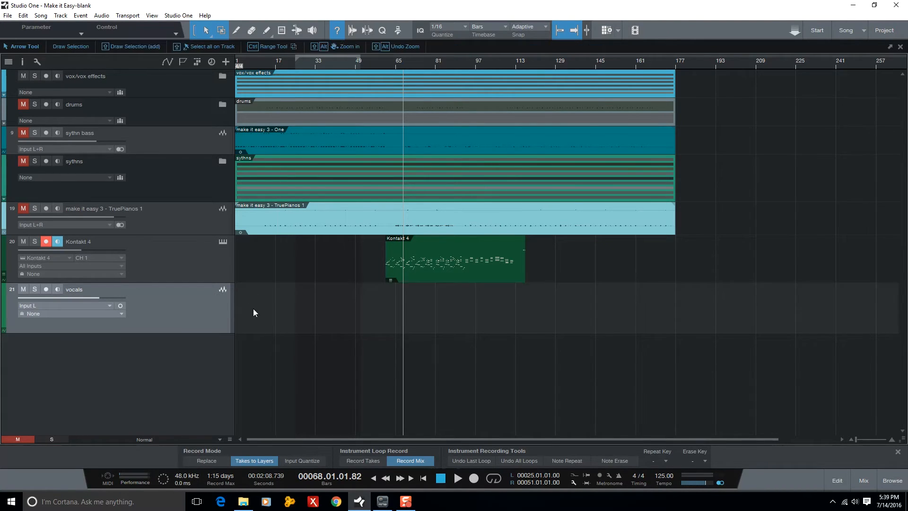
left_click_drag(400, 65, 409, 70)
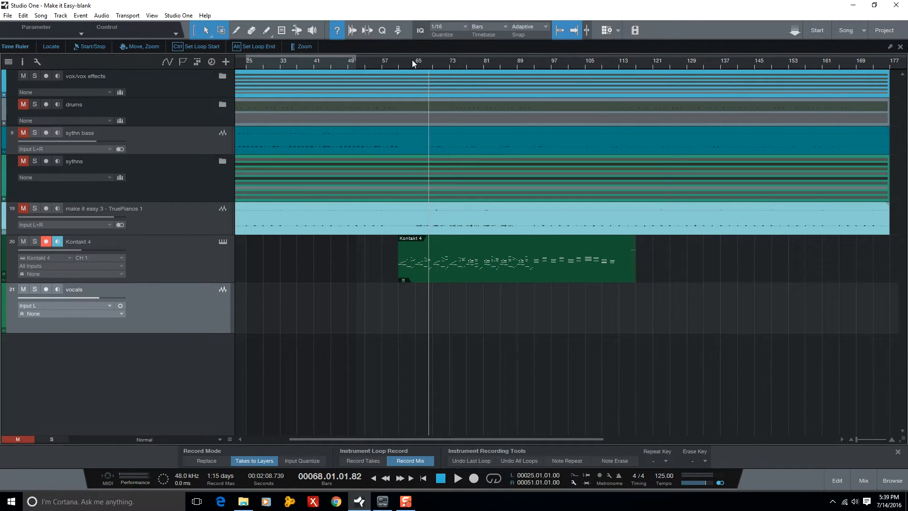
scroll(421, 71, "right", 2)
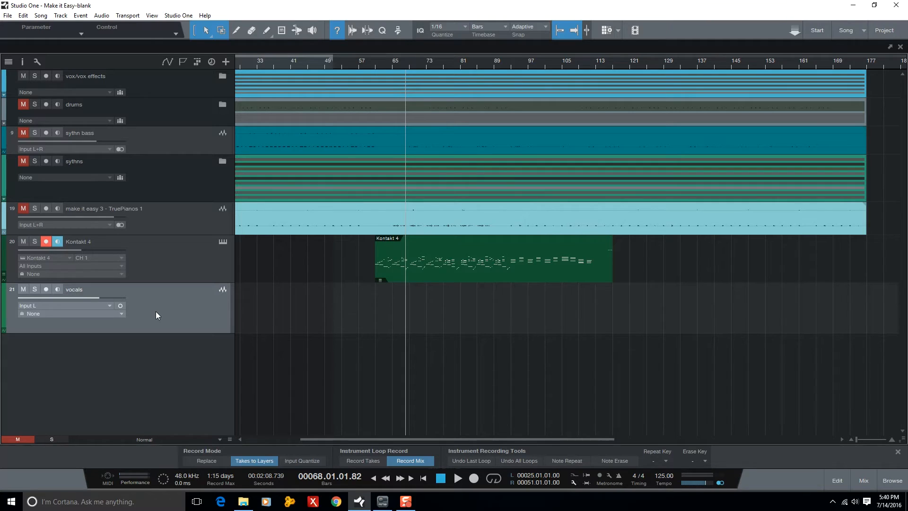
Insert the PreSonus Mixverb effect on the vocals channel in the mixer and set its size to about 14.5%.
key("F3")
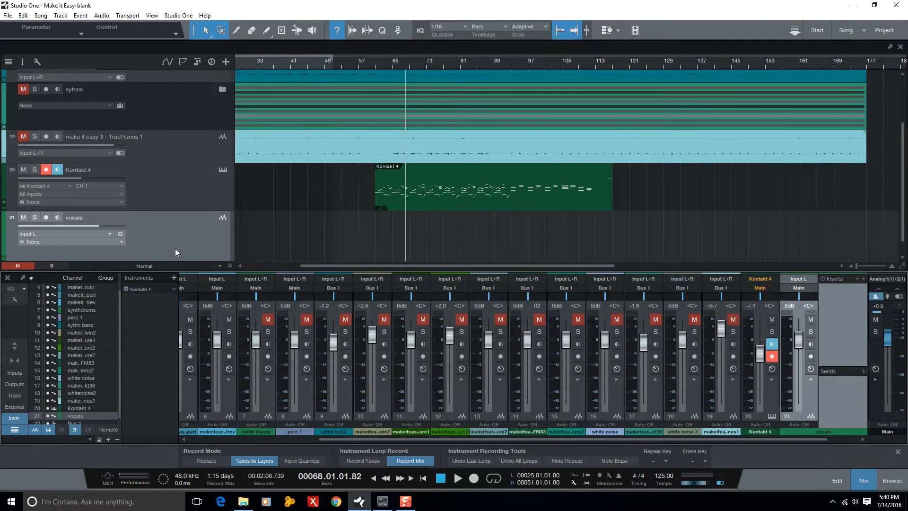
left_click(893, 480)
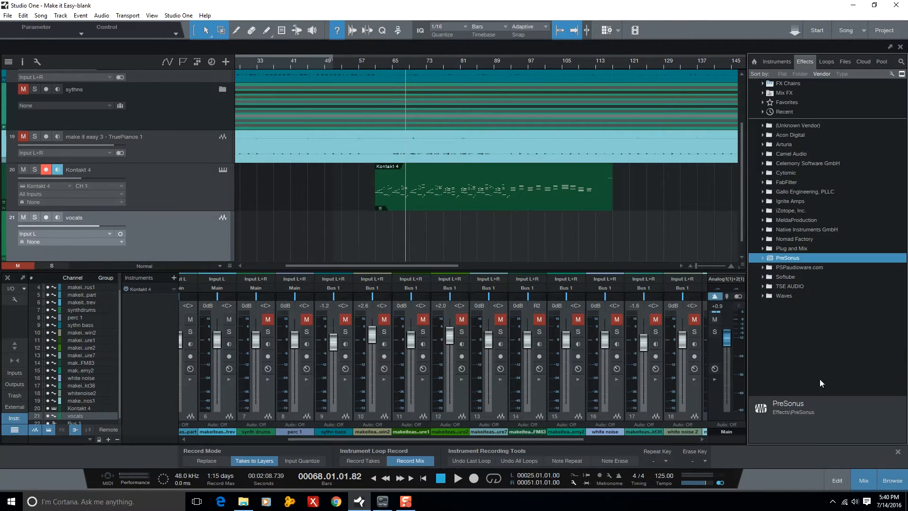
left_click_drag(509, 440, 665, 427)
left_click(763, 258)
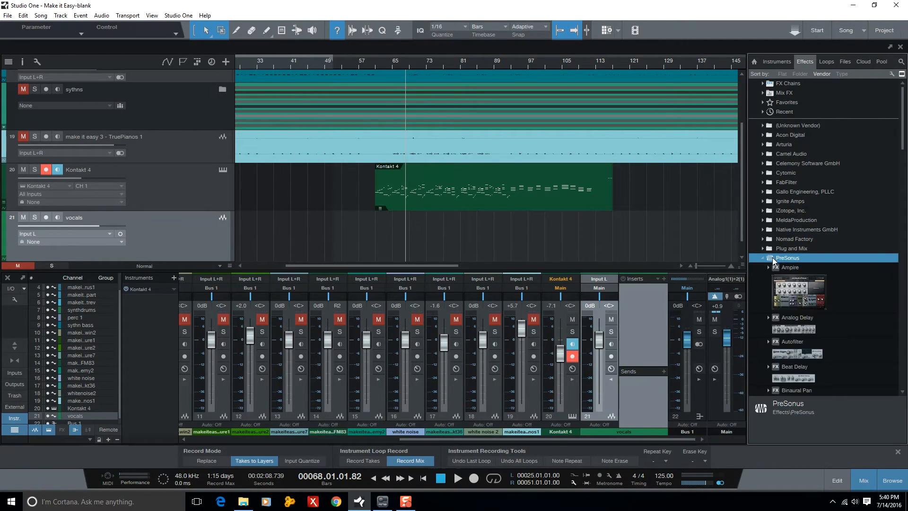
scroll(808, 390, "down", 6)
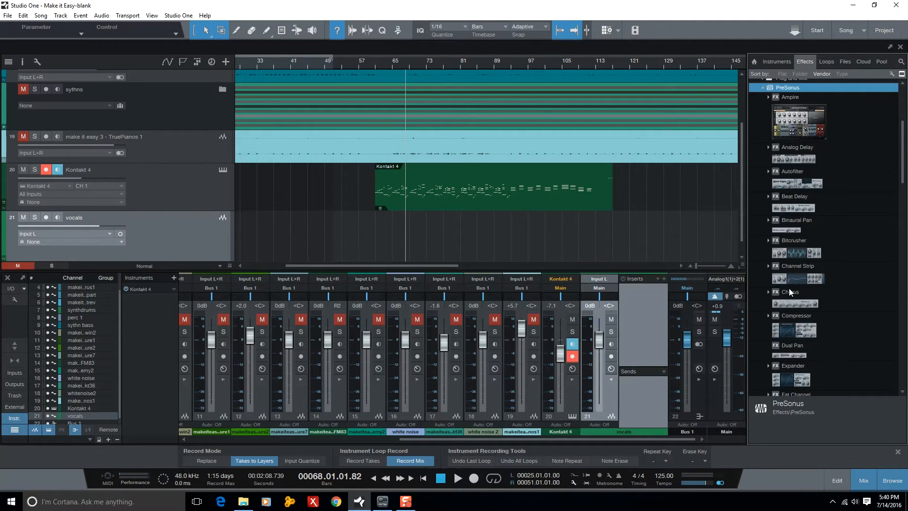
scroll(794, 284, "down", 5)
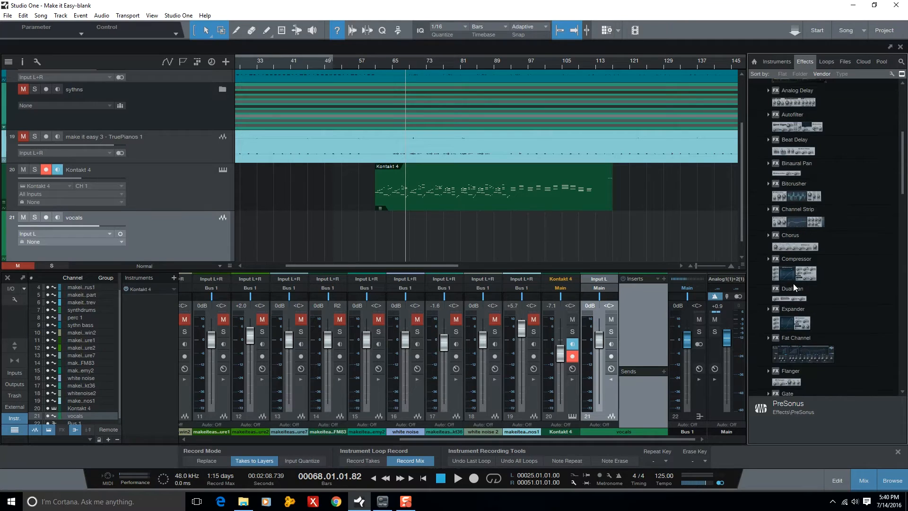
scroll(835, 336, "down", 5)
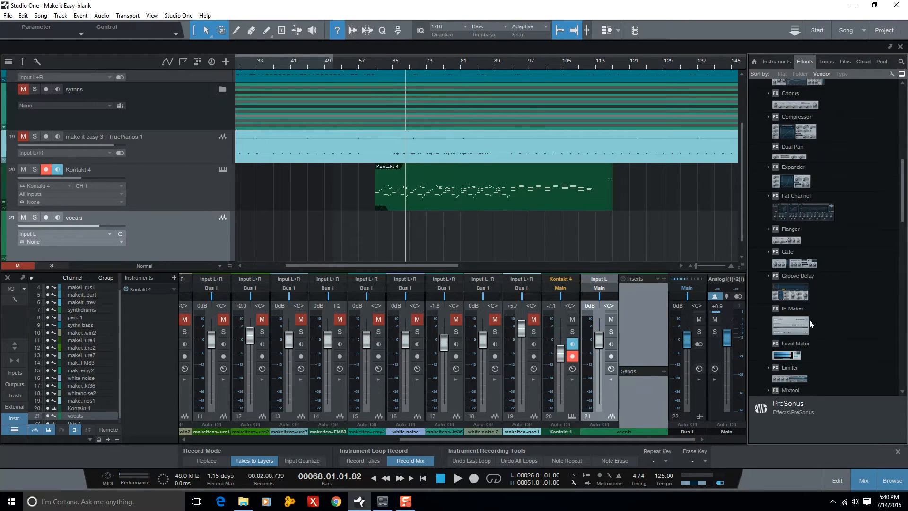
left_click_drag(786, 337, 645, 305)
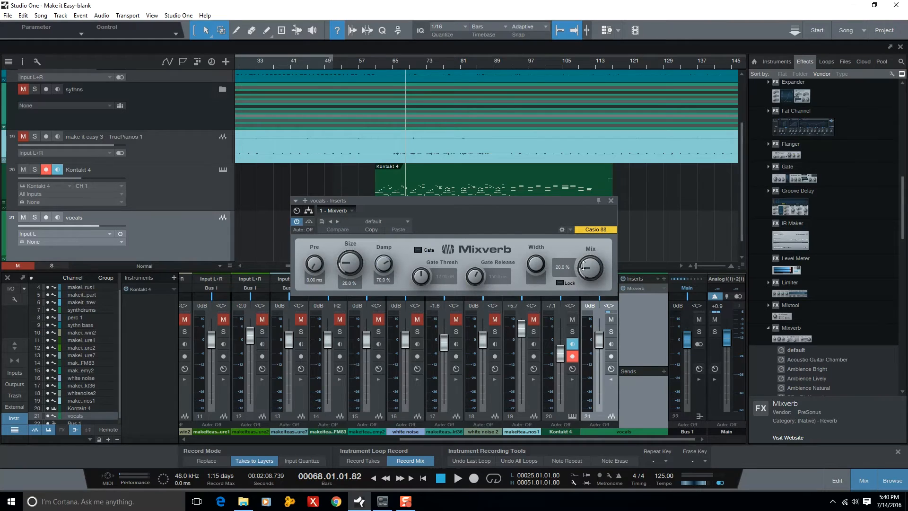
left_click_drag(351, 265, 348, 266)
left_click(610, 201)
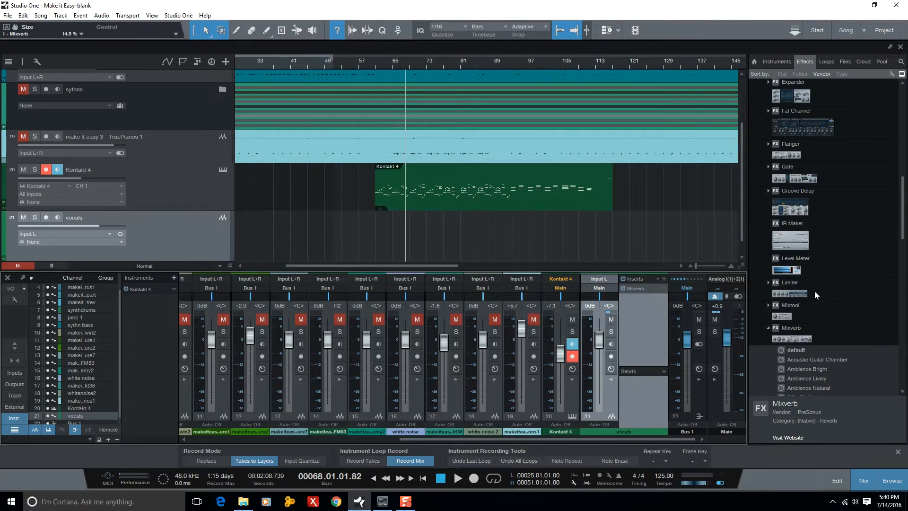
Insert the PreSonus Compressor on the vocals channel with a 3:1 ratio, a threshold of about -20.5 dB and a gain of about 8.6 dB.
scroll(814, 291, "up", 7)
left_click_drag(795, 233, 669, 303)
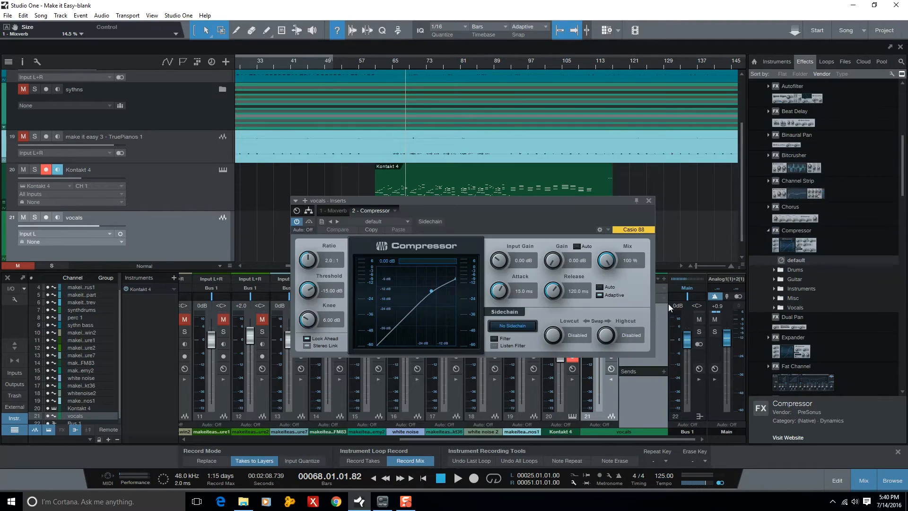
double_click(330, 261)
type("3")
key("Return")
mouse_move(315, 291)
left_mouse_down()
mouse_move(315, 326)
mouse_move(316, 305)
left_mouse_up()
left_click_drag(553, 260, 556, 237)
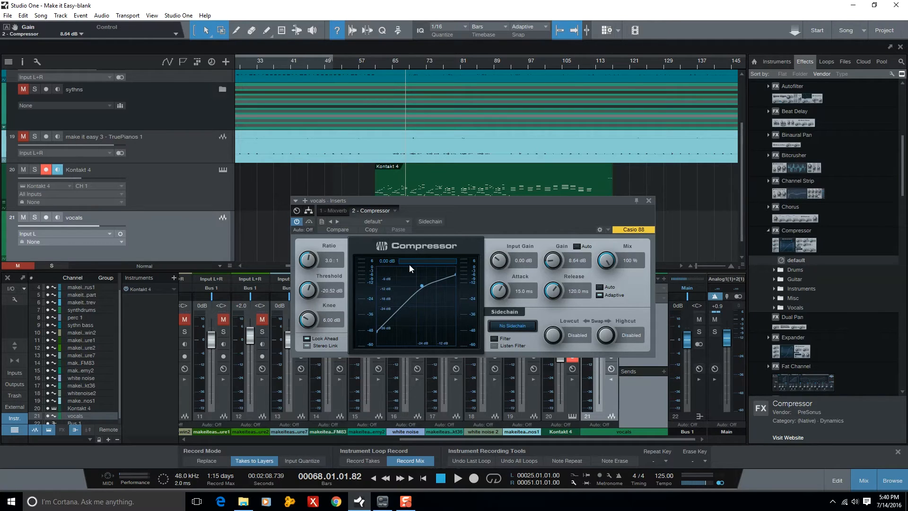
left_click(648, 201)
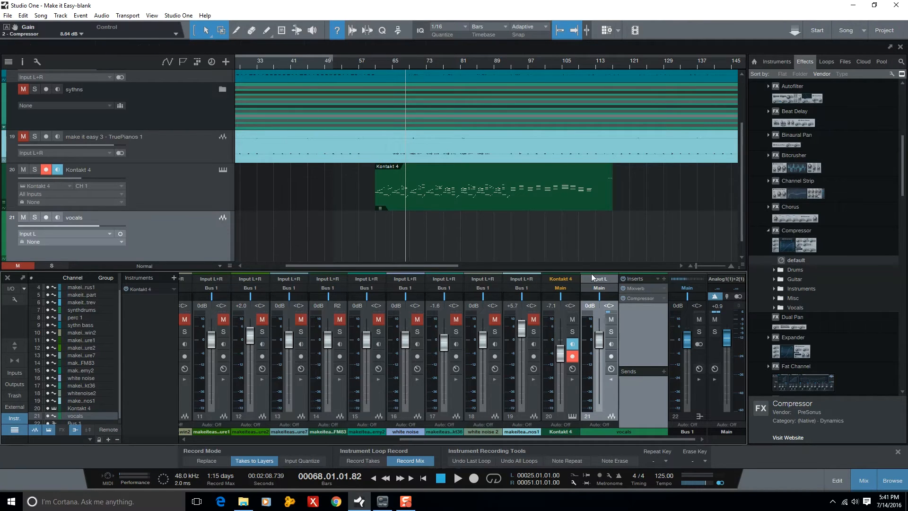
Hide the mixer and the effects browser to give the arrangement the full window.
left_click(864, 481)
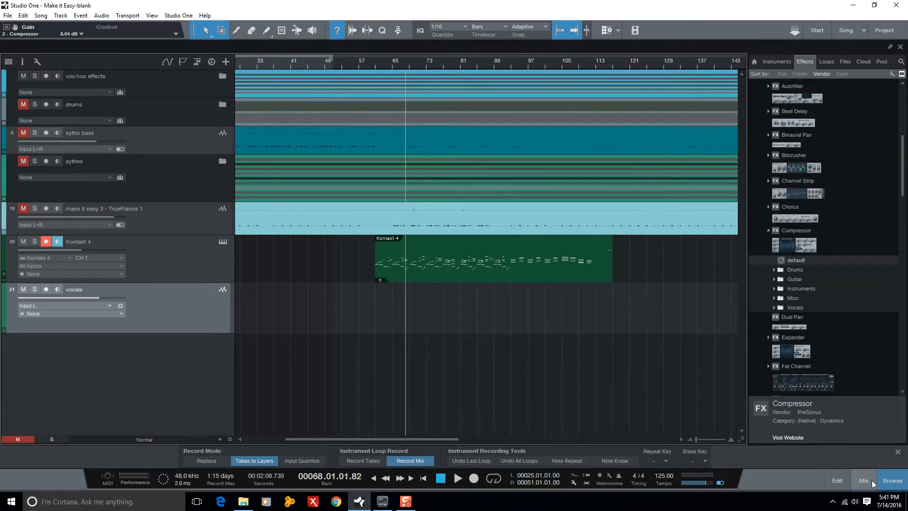
left_click(890, 481)
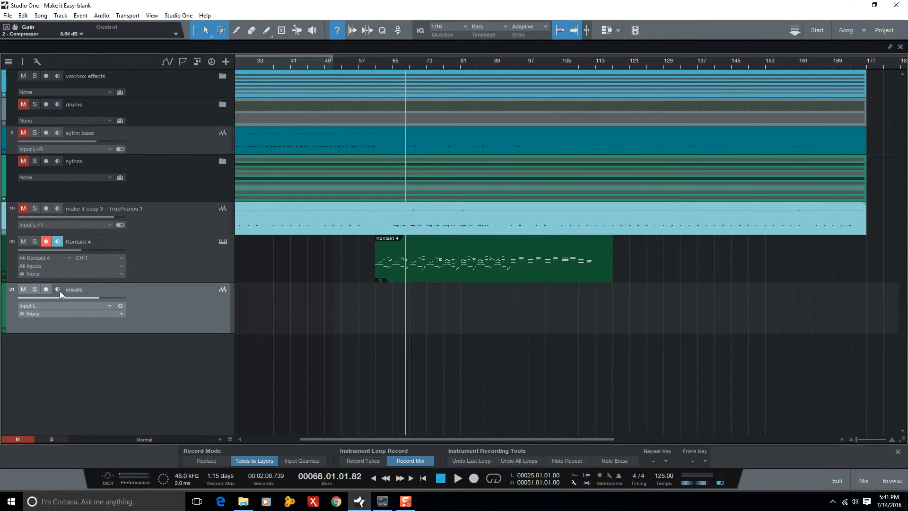
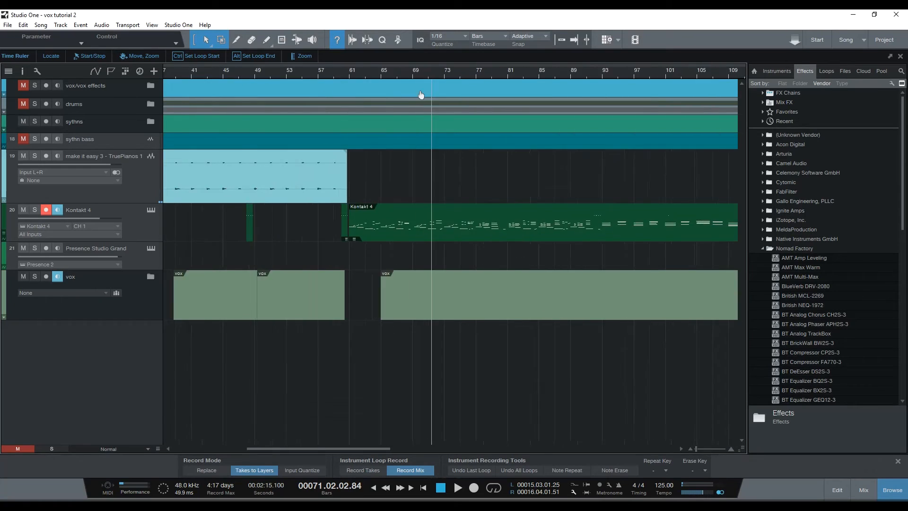
Open the vox folder track and expand the layers of the verse main track.
left_click_drag(421, 95, 420, 69)
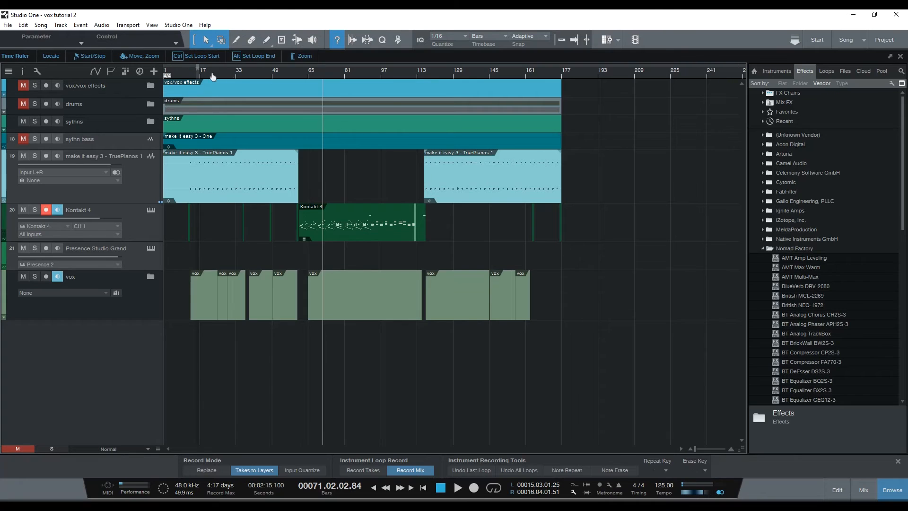
left_click_drag(213, 77, 258, 77)
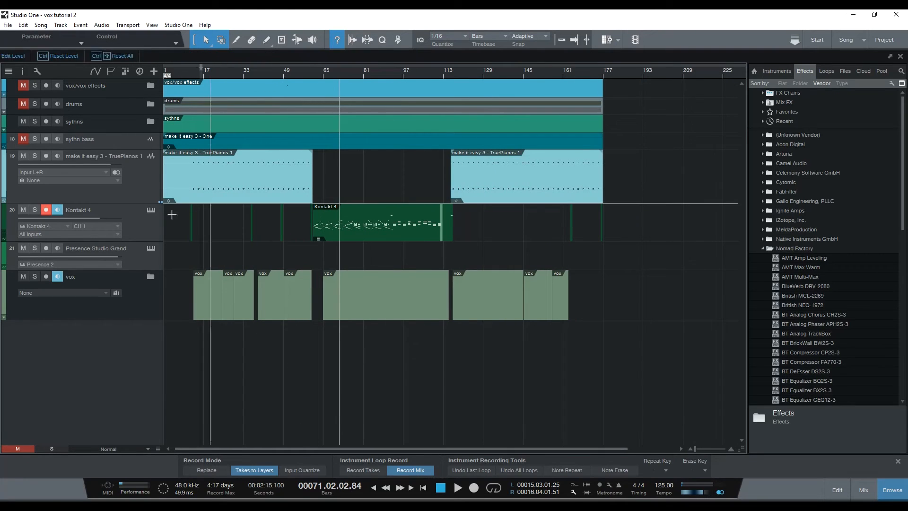
left_click(151, 277)
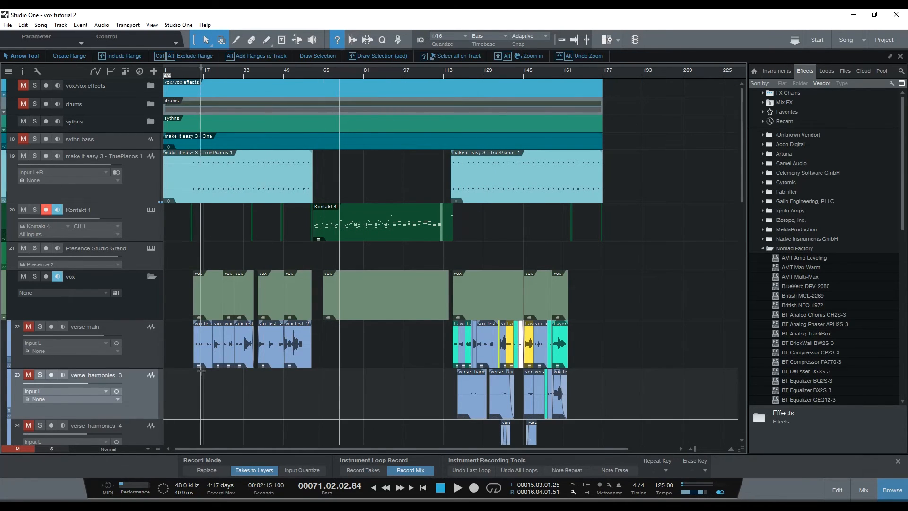
scroll(214, 361, "down", 5)
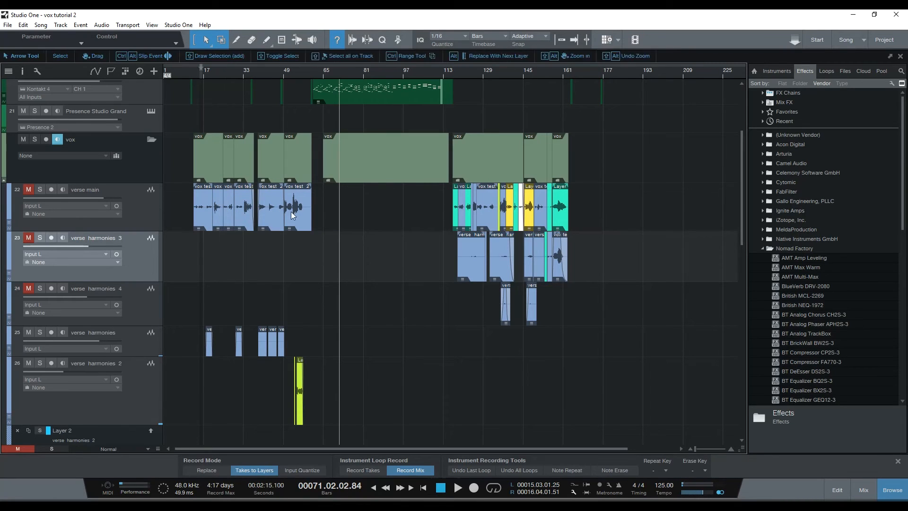
left_click(128, 203)
right_click(128, 203)
left_click(161, 223)
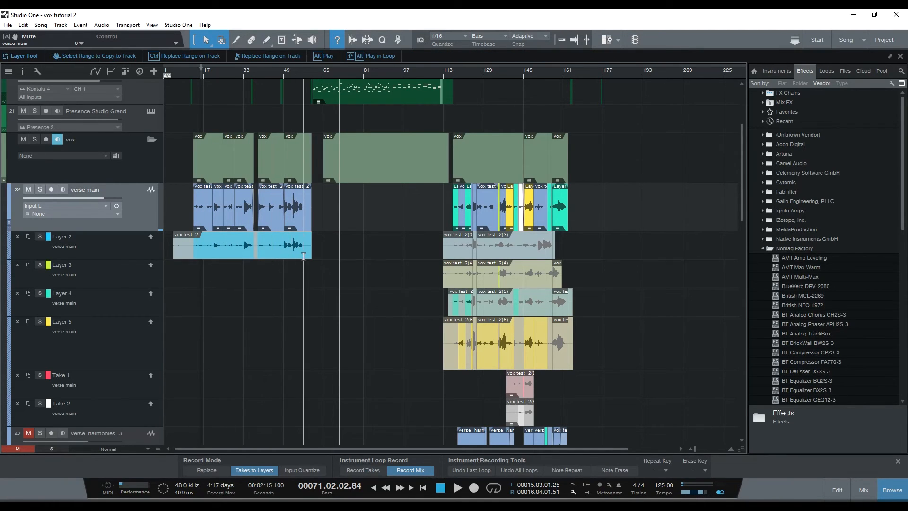
Play the comped takes on the verse main track around bar 135.
left_click_drag(504, 78, 485, 98)
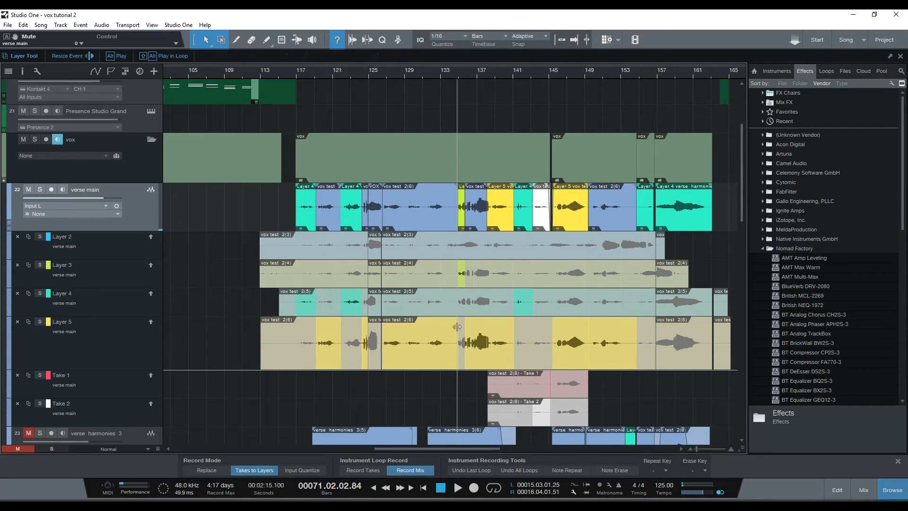
left_click_drag(467, 78, 474, 121)
left_click(381, 74)
key("space")
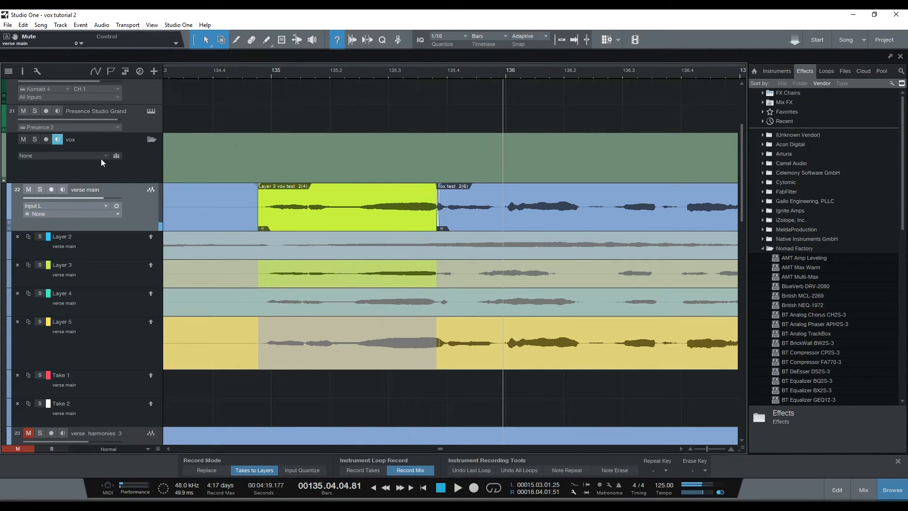
Solo the verse main track and listen to its Layer 3 comp section from about bar 135.
left_click(38, 189)
left_click_drag(376, 75, 337, 74)
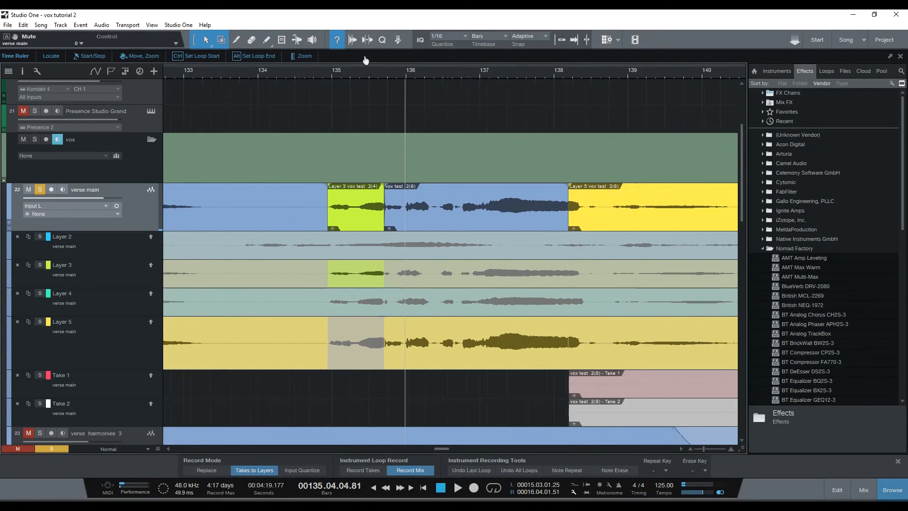
double_click(336, 73)
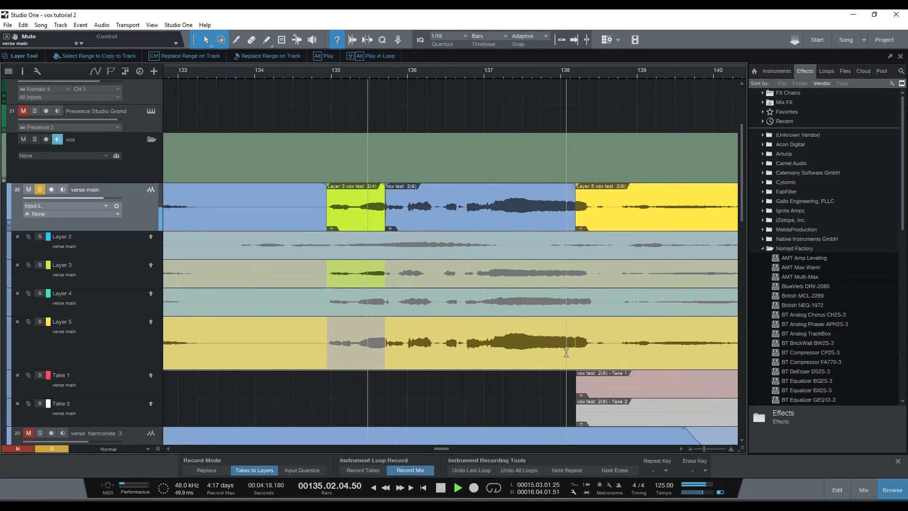
key("space")
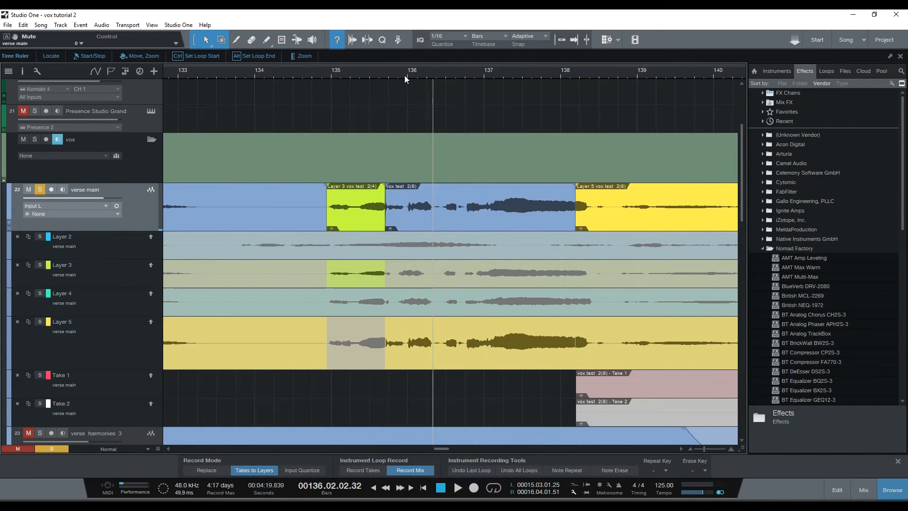
Solo the whole vox folder and play the vocals from about bar 134.
left_click_drag(404, 75, 368, 78)
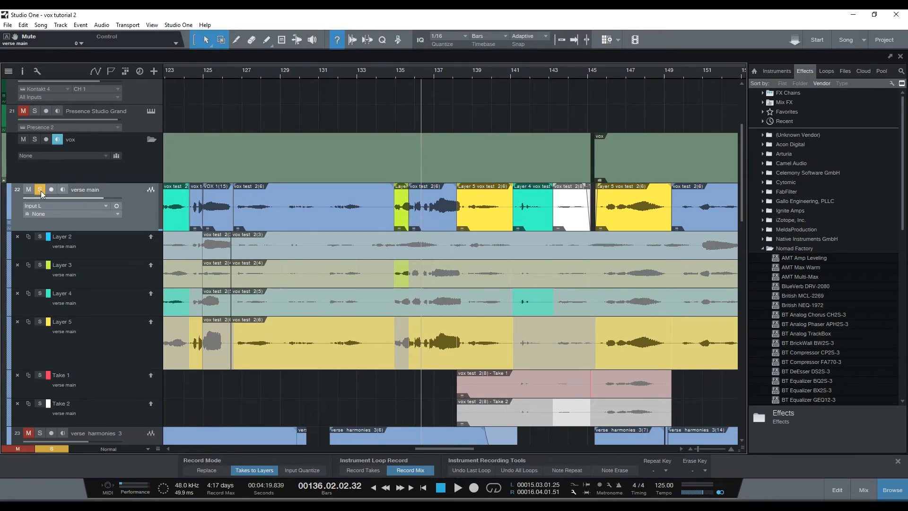
left_click(36, 140)
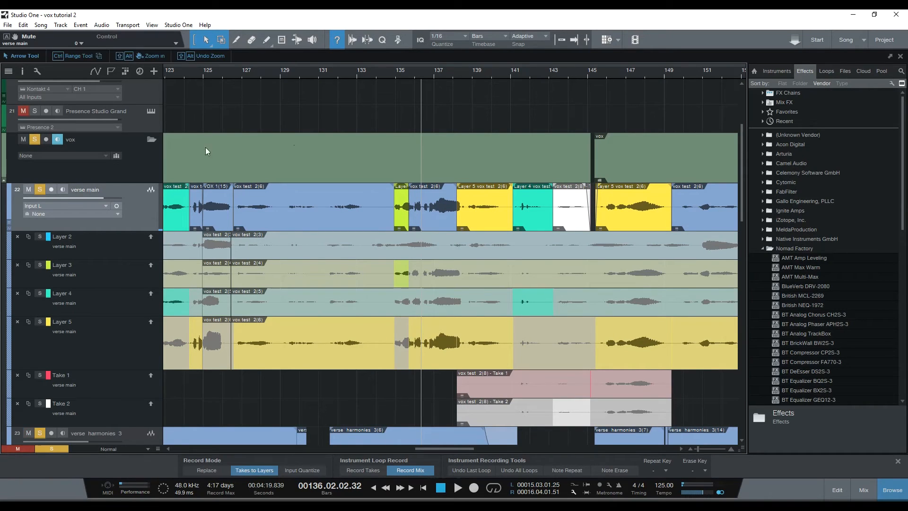
left_click(392, 76)
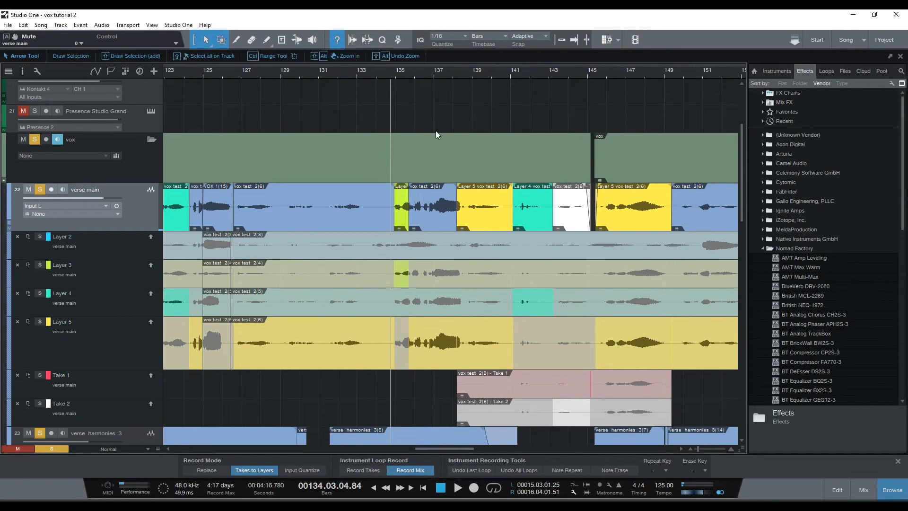
key("space")
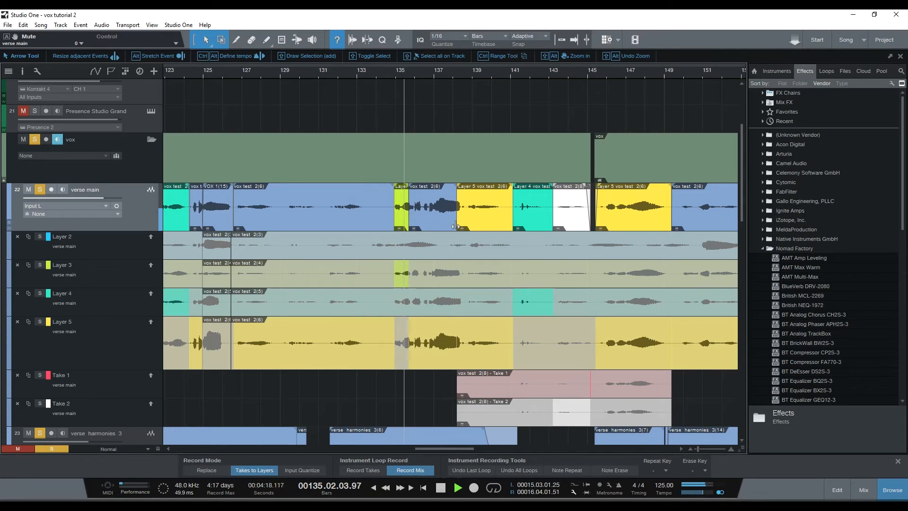
key("space")
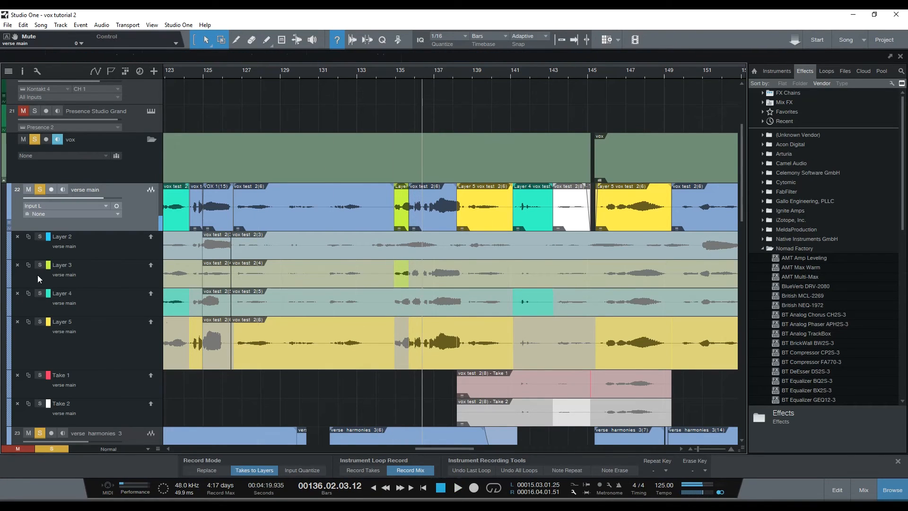
Unsolo and mute the verse main track, and collapse its layers.
left_click(40, 189)
left_click(29, 189)
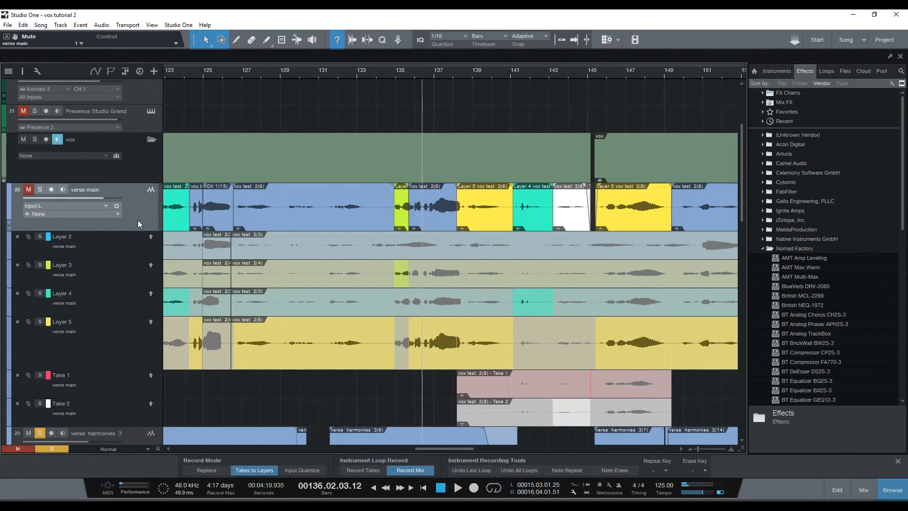
left_click_drag(273, 70, 378, 38)
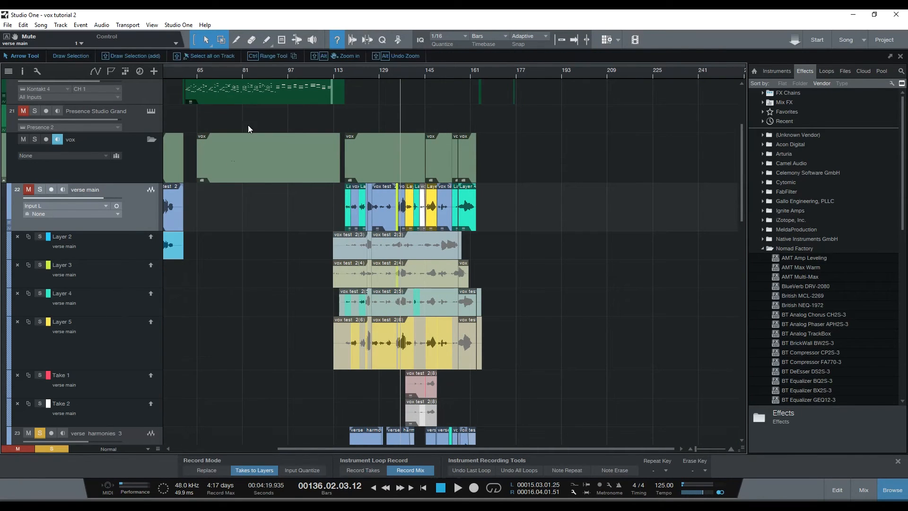
left_click_drag(277, 73, 402, 70)
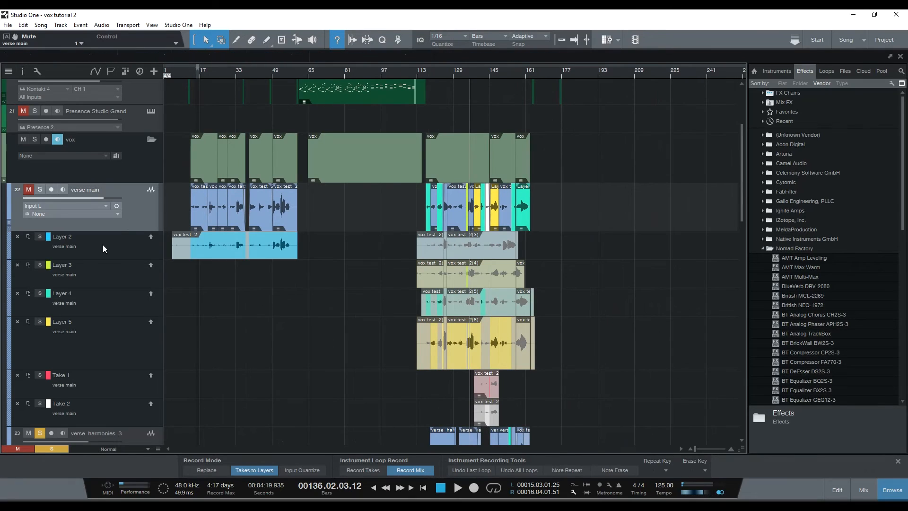
right_click(138, 207)
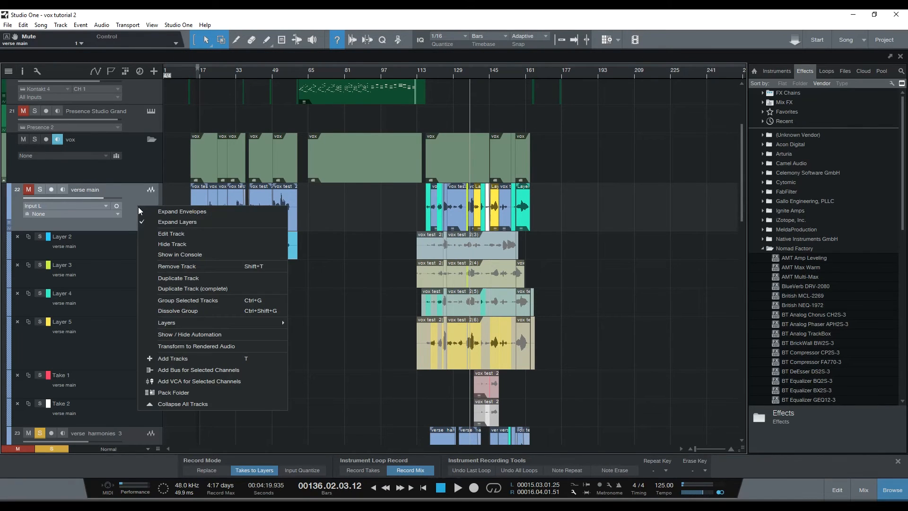
left_click(170, 224)
Clear the solos on the vocal tracks and leave only the stack 1 track soloed.
scroll(334, 342, "down", 3)
scroll(333, 342, "down", 5)
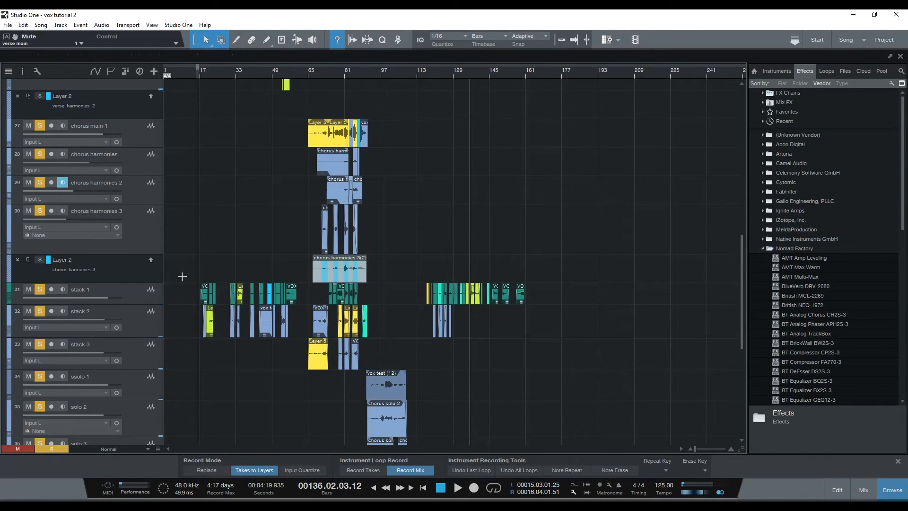
mouse_move(209, 75)
left_mouse_down()
mouse_move(247, 90)
mouse_move(221, 83)
left_mouse_up()
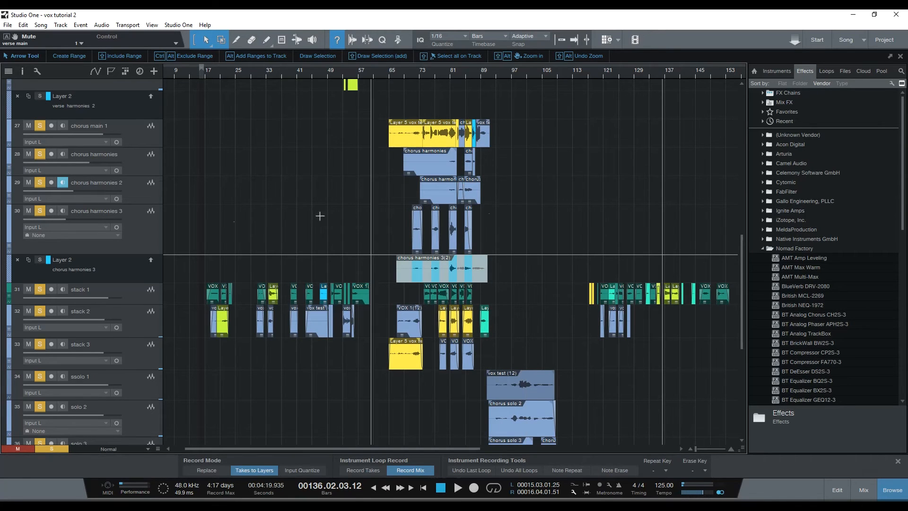
left_click_drag(230, 75, 272, 85)
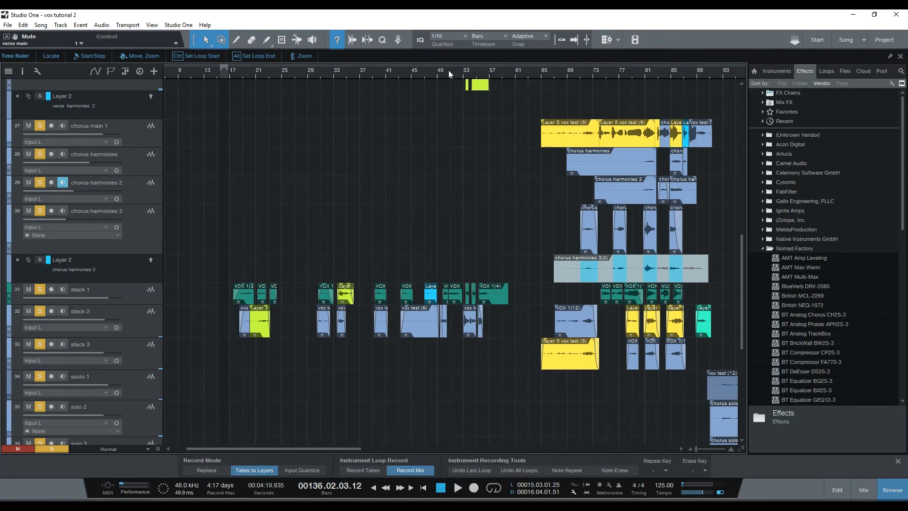
scroll(448, 70, "up", 3)
left_click(45, 450)
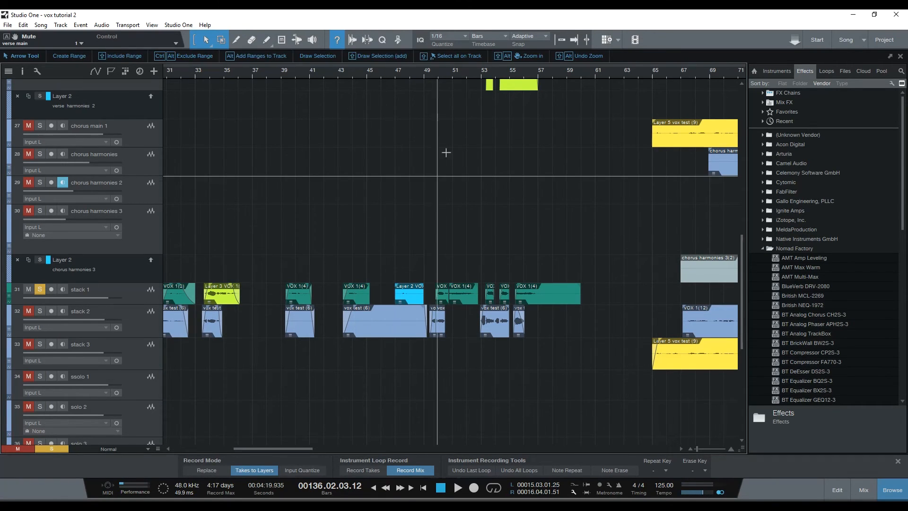
Play stack 1 alone from about bar 53, and solo stack 2 to hear both together.
left_click(477, 71)
key("space")
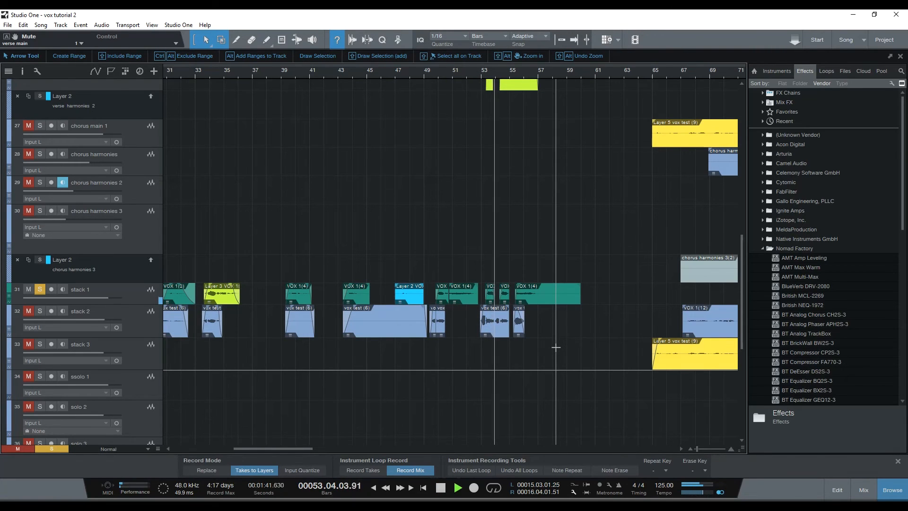
key("space")
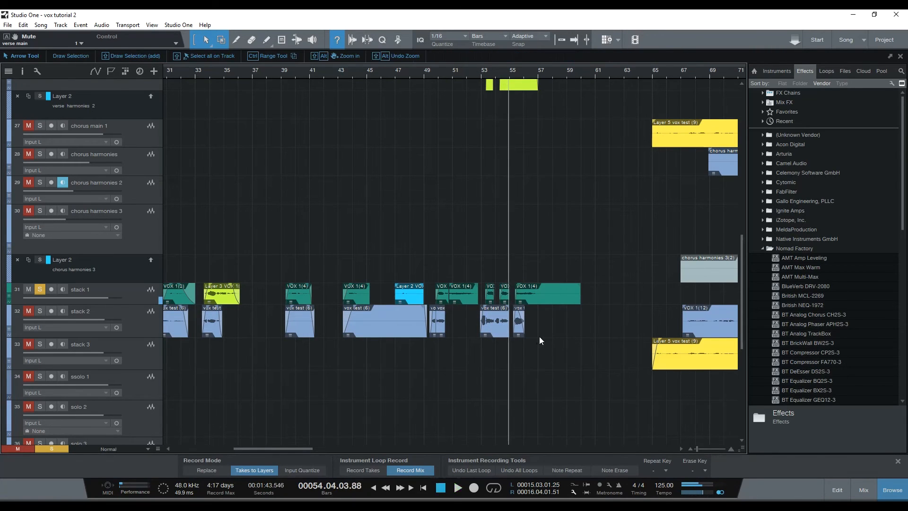
left_click(40, 311)
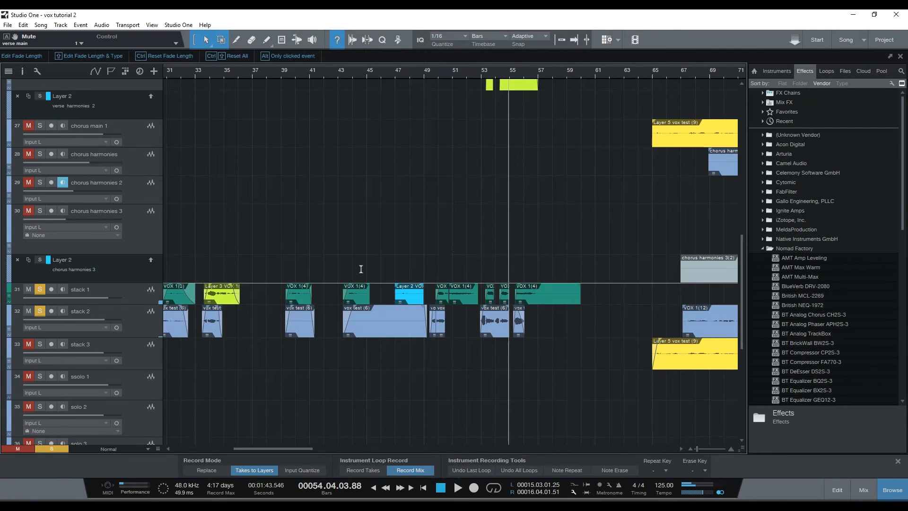
key("space")
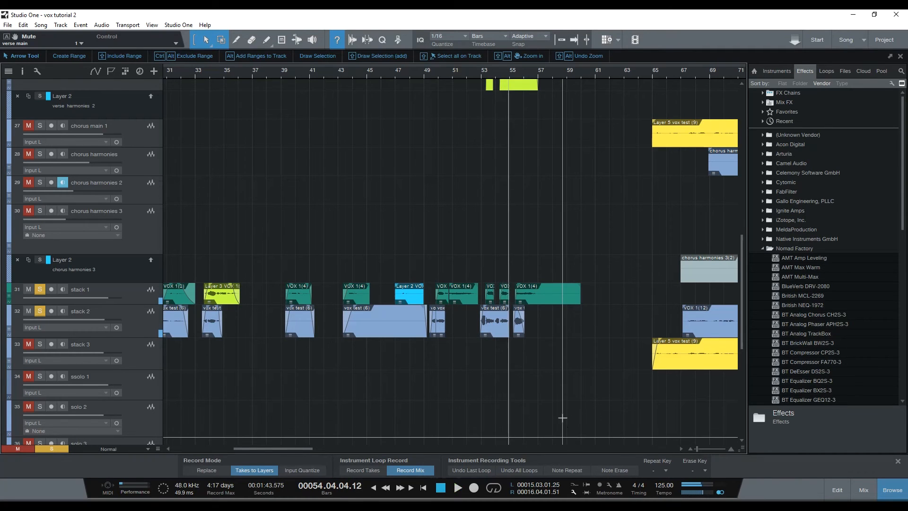
Unmute and solo the verse main track alongside stack 1 and stack 2.
scroll(562, 418, "up", 10)
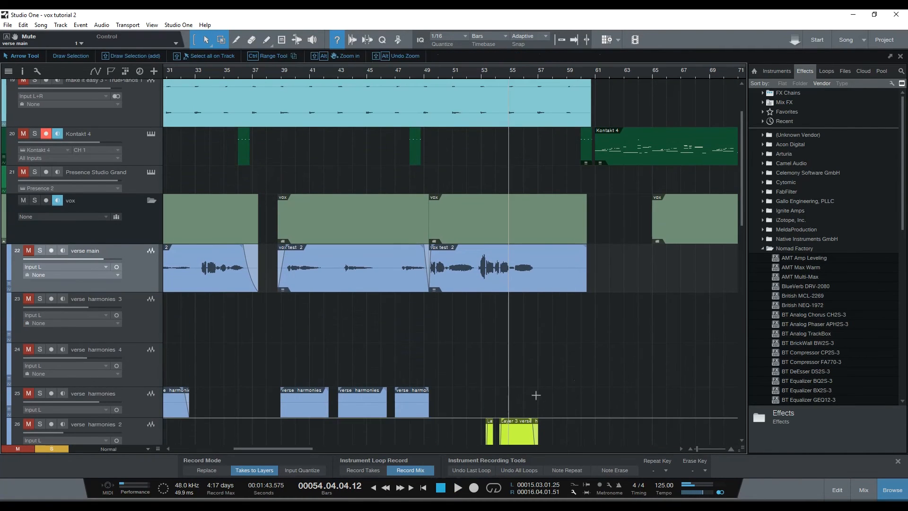
scroll(420, 371, "up", 2)
scroll(303, 371, "down", 2)
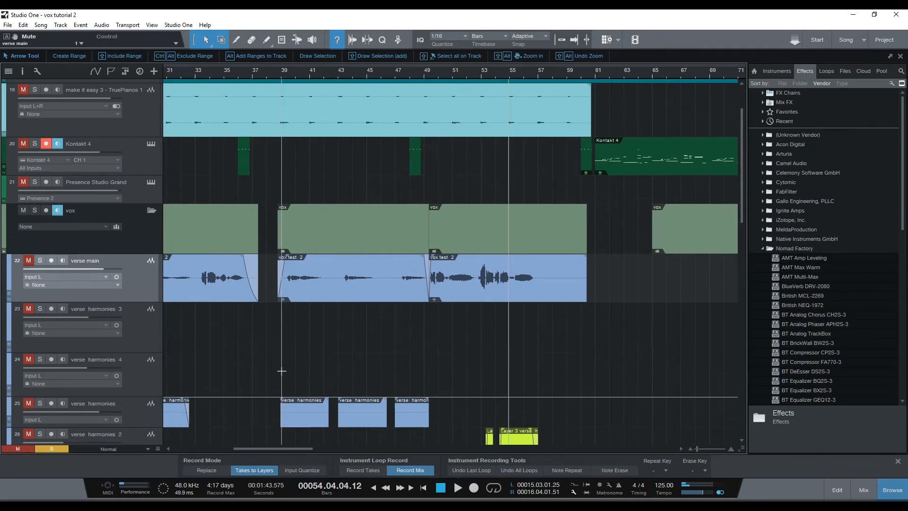
scroll(281, 371, "down", 2)
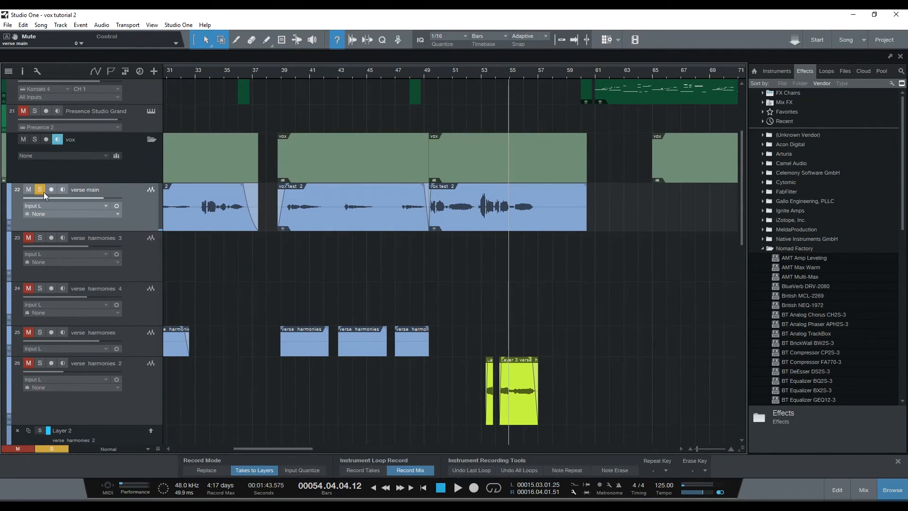
scroll(557, 350, "down", 10)
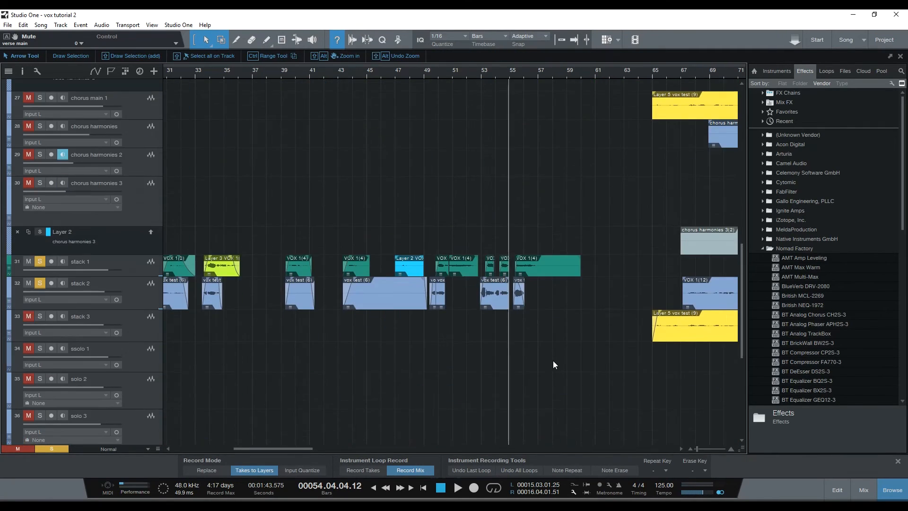
Play verse main together with stack 1 and stack 2 from bar 53.
left_click(490, 71)
left_click(482, 74)
left_click_drag(490, 72, 507, 115)
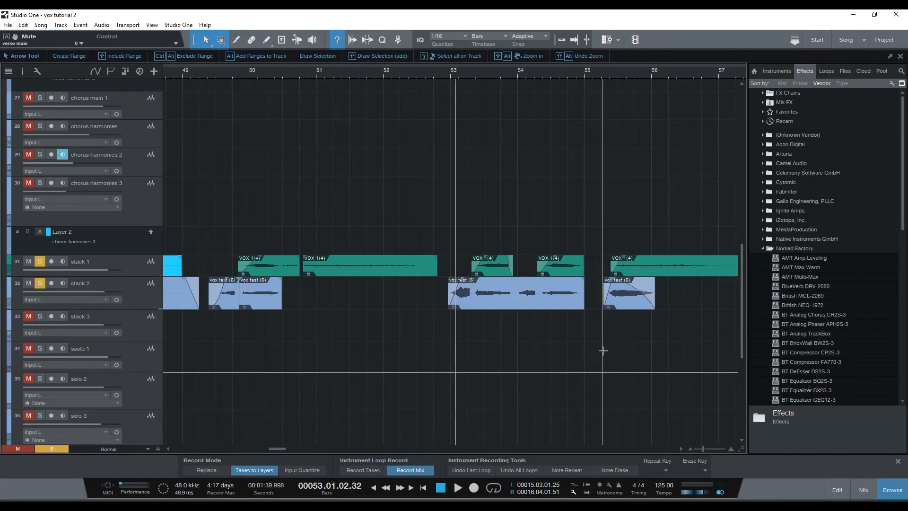
key("space")
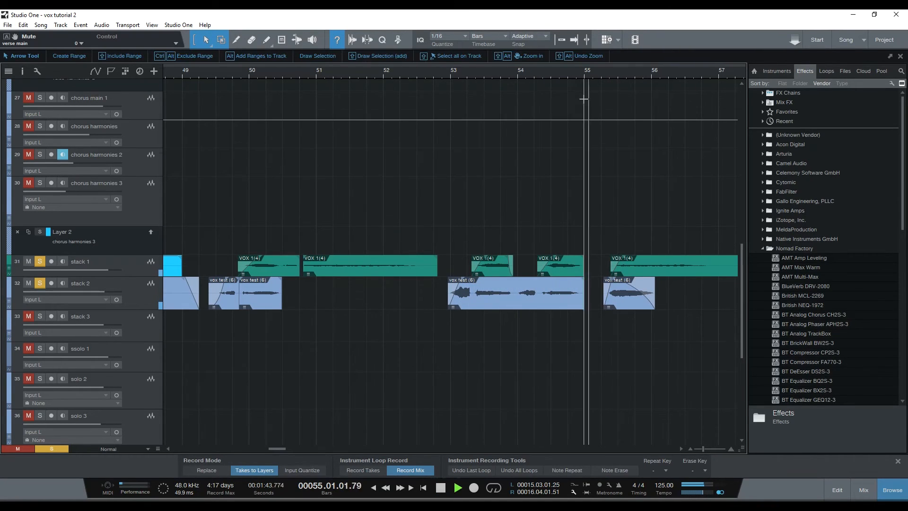
key("space")
Replace the current solos with a solo on verse harmonies 3 and play that track from about bar 146.
left_click_drag(580, 75, 614, 306)
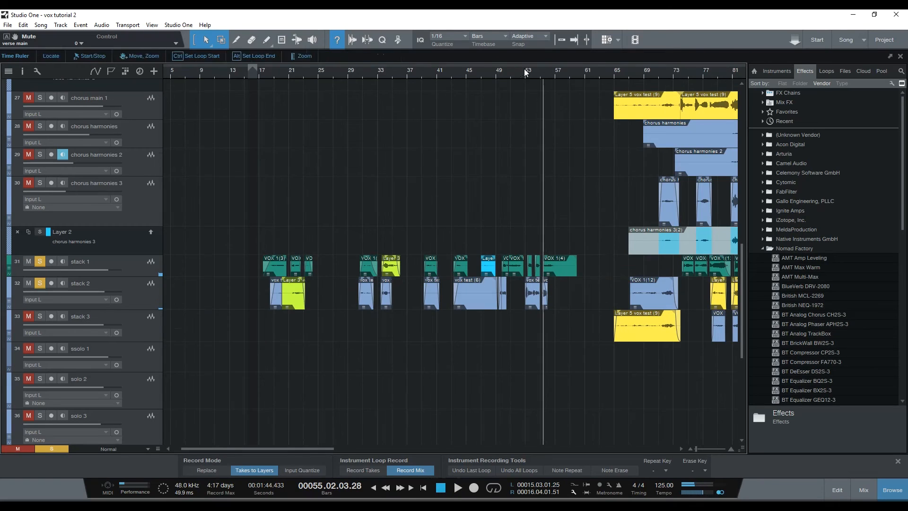
left_click_drag(523, 71, 469, 72)
scroll(481, 300, "down", 5)
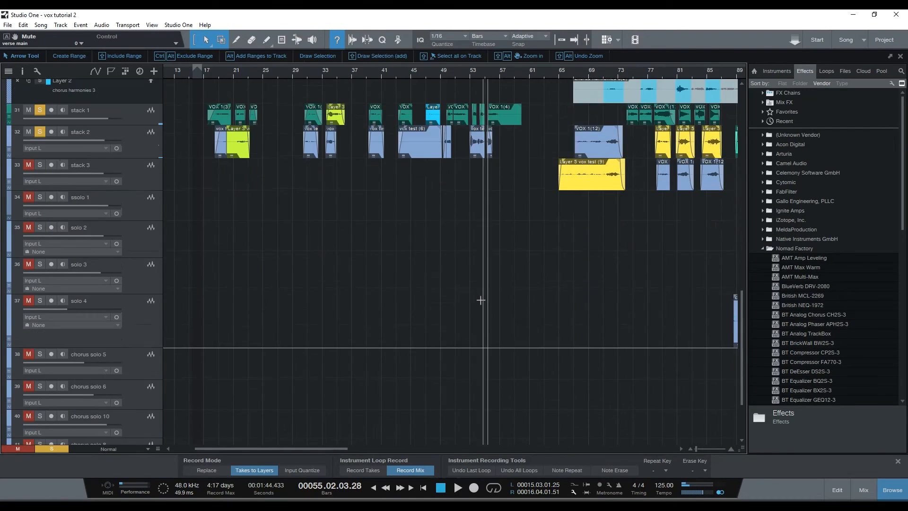
scroll(199, 338, "up", 3)
scroll(199, 337, "up", 8)
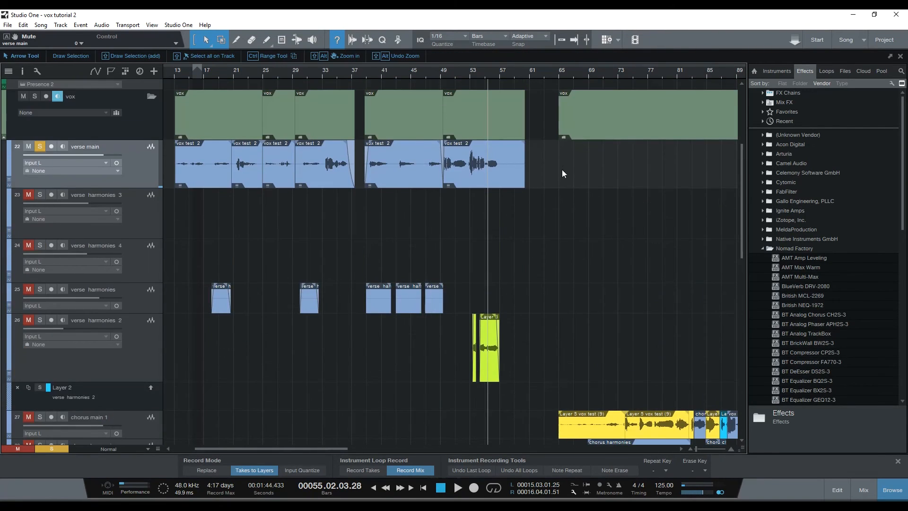
left_click_drag(621, 74, 444, 37)
left_click_drag(442, 70, 448, 90)
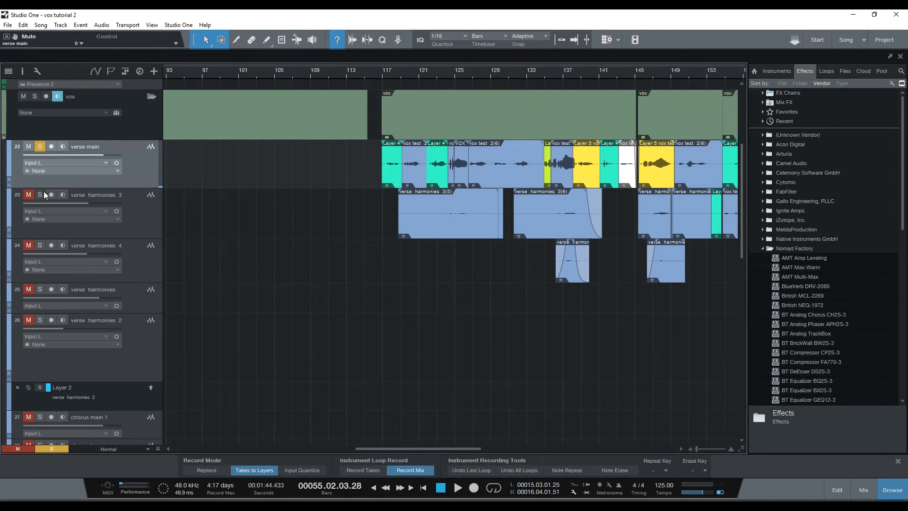
left_click_drag(659, 78, 593, 79)
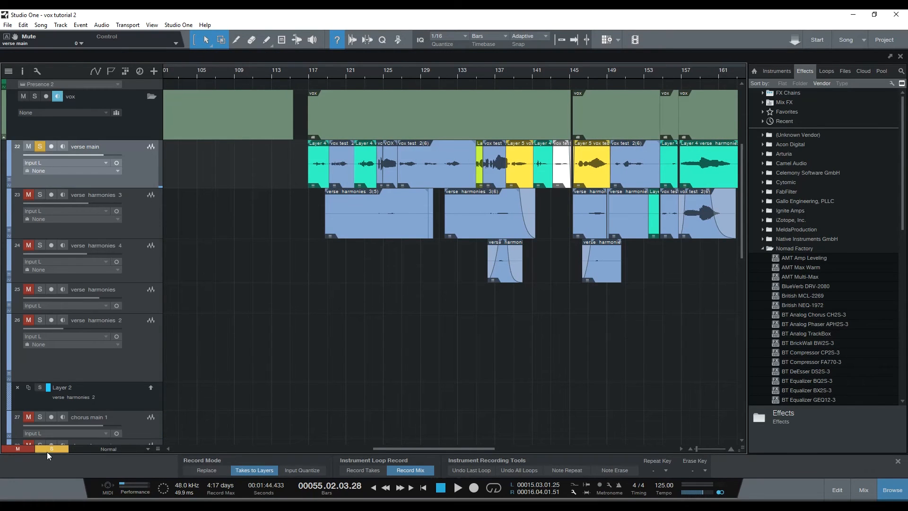
left_click(40, 194)
left_click(582, 71)
key("space")
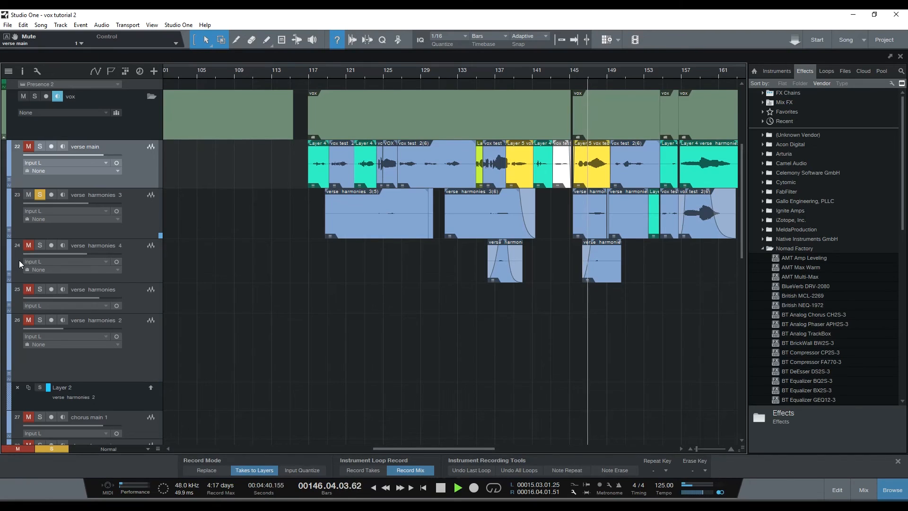
key("space")
Add verse harmonies 4 and verse main to the solo on verse harmonies 3, and play them from about bar 145.
left_click(40, 245)
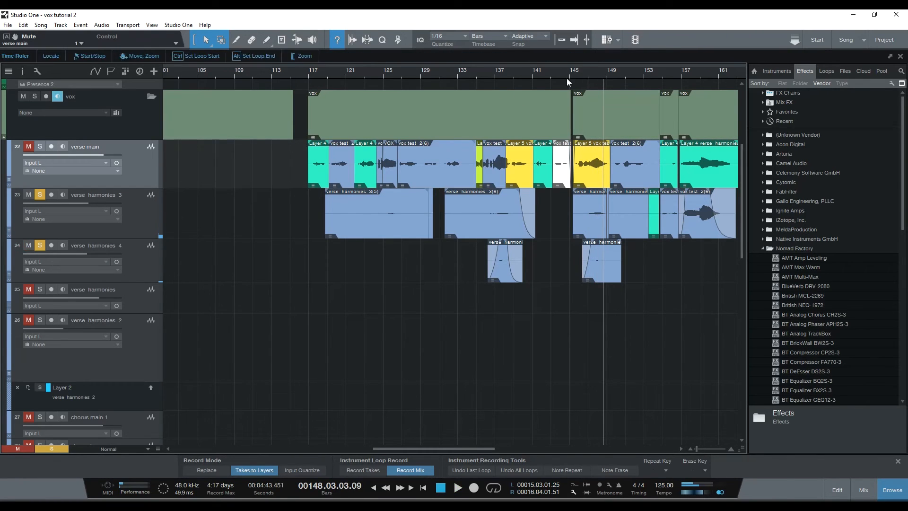
double_click(588, 67)
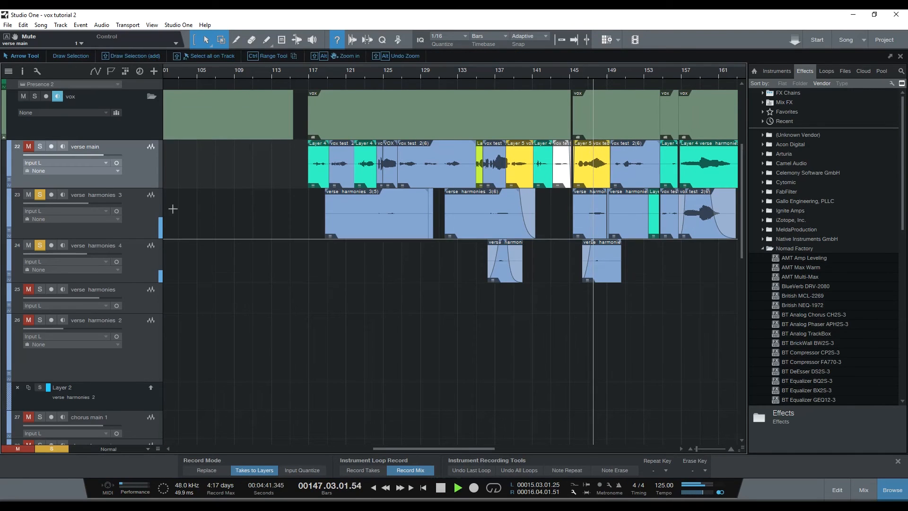
left_click(40, 148)
key("space")
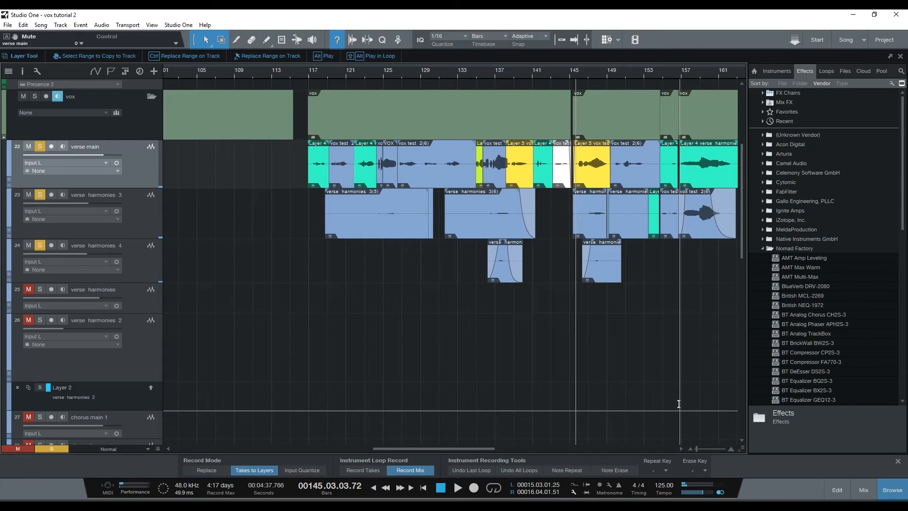
key("space")
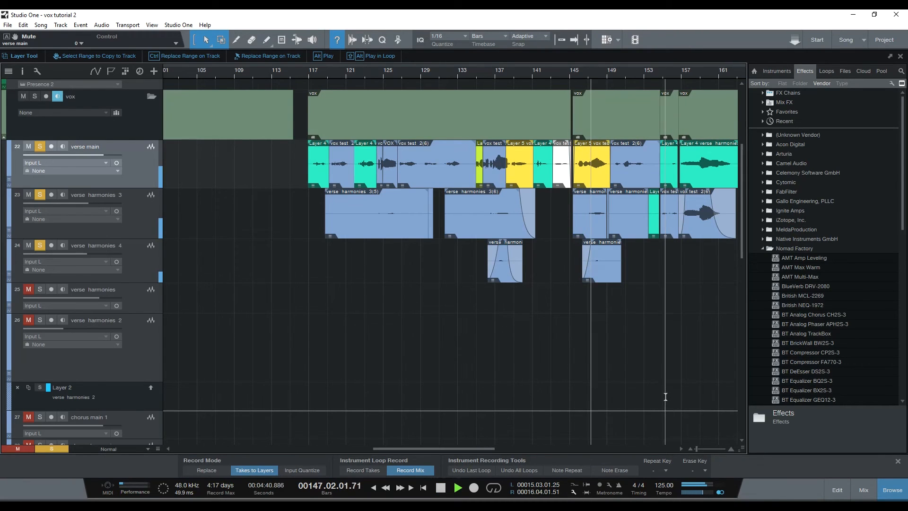
left_click_drag(617, 74, 594, 60)
key("space")
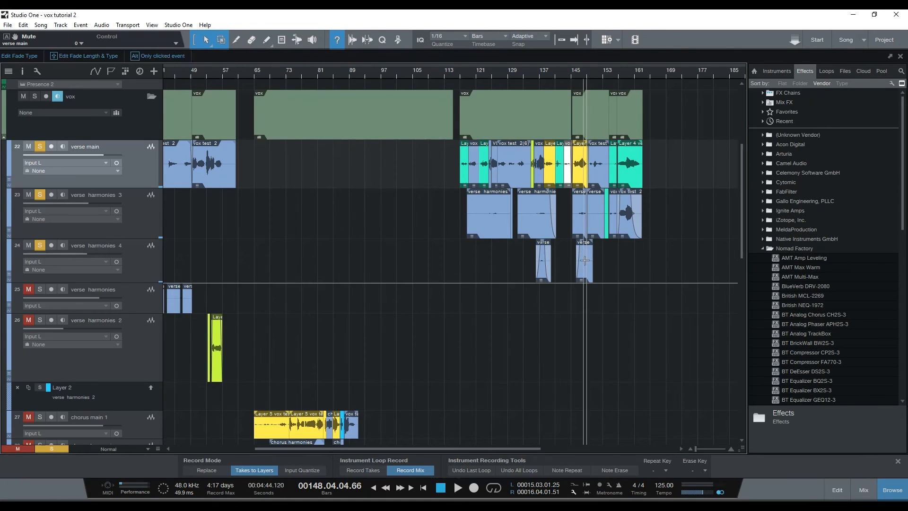
Set the playback position to bar 65 and examine how the chorus main, harmony and stack tracks are arranged around bars 65 to 91.
left_click_drag(582, 75, 562, 95)
scroll(601, 298, "down", 10)
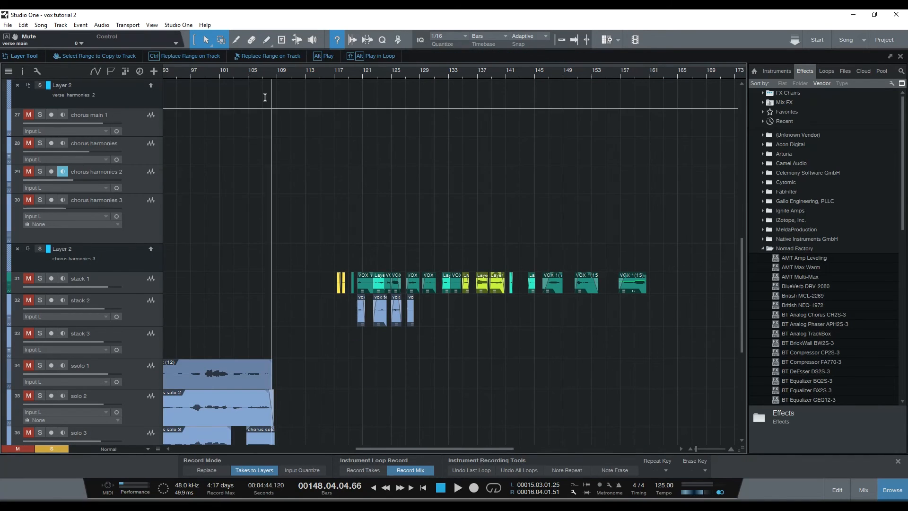
left_click_drag(257, 75, 424, 76)
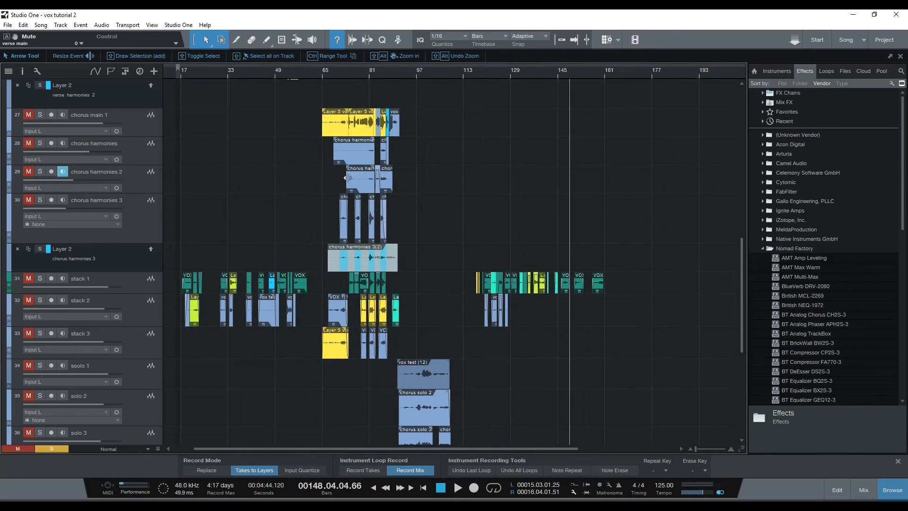
left_click(323, 74)
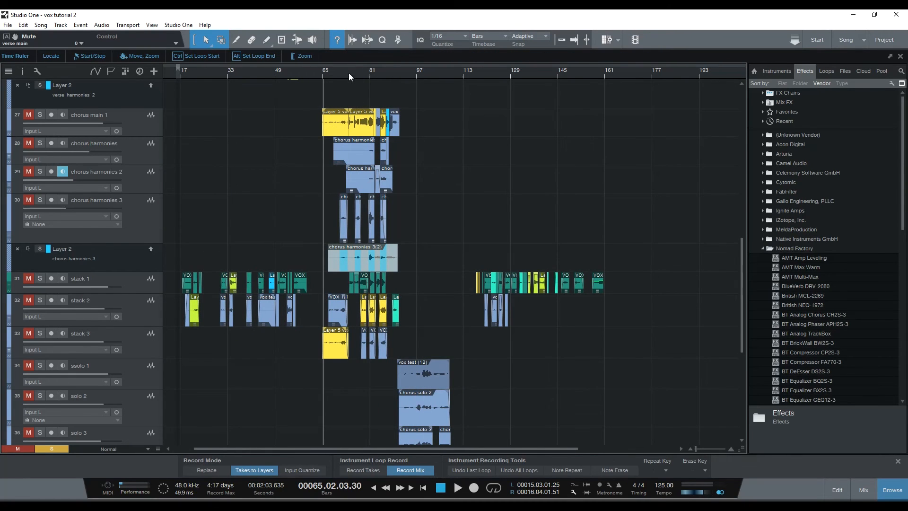
left_click_drag(350, 74, 340, 93)
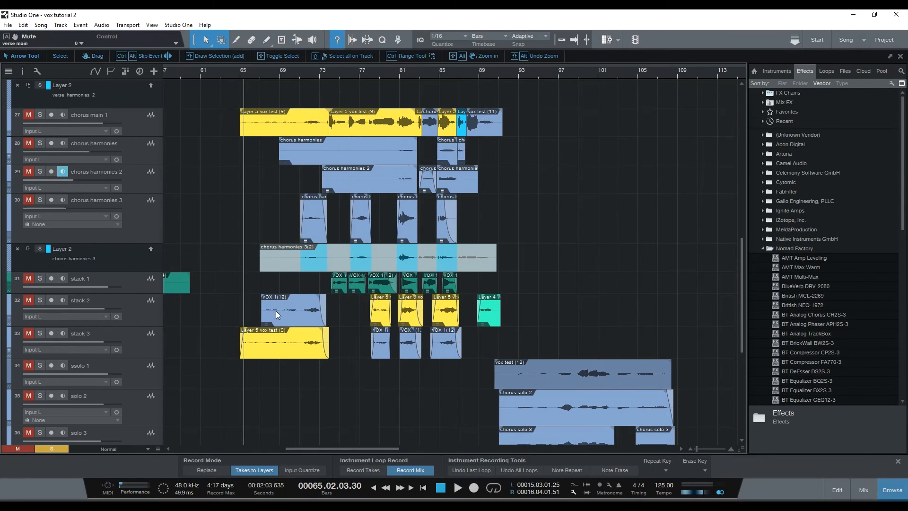
scroll(282, 301, "up", 2)
scroll(284, 301, "up", 2)
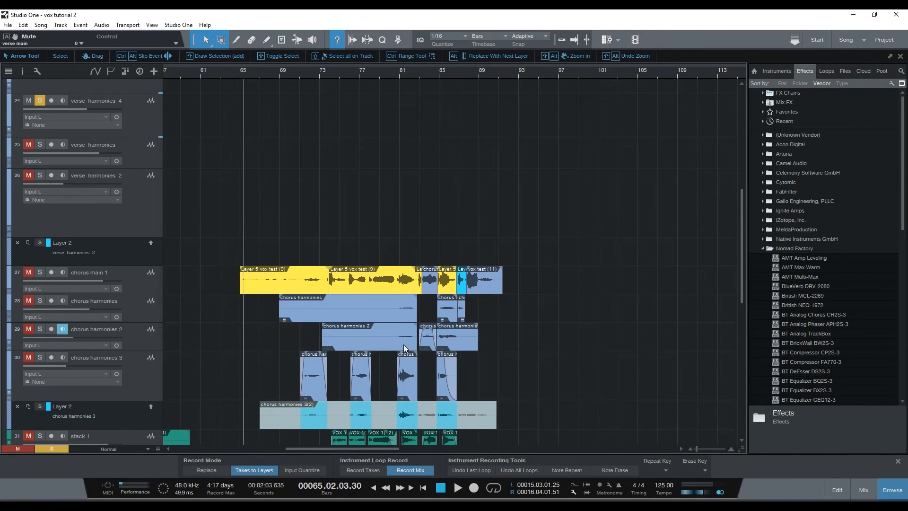
scroll(416, 367, "down", 4)
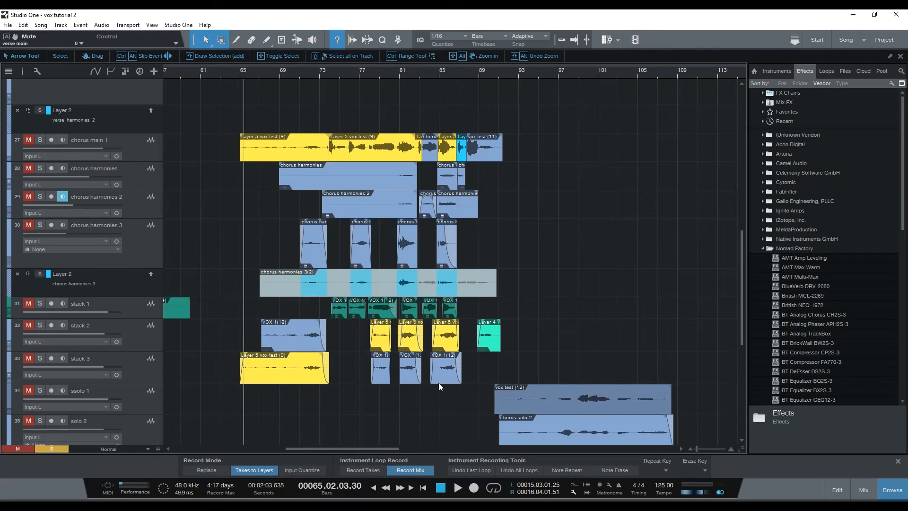
Clear the verse solos, solo the whole vox folder, and play the chorus vocals from bar 65.
scroll(144, 345, "up", 4)
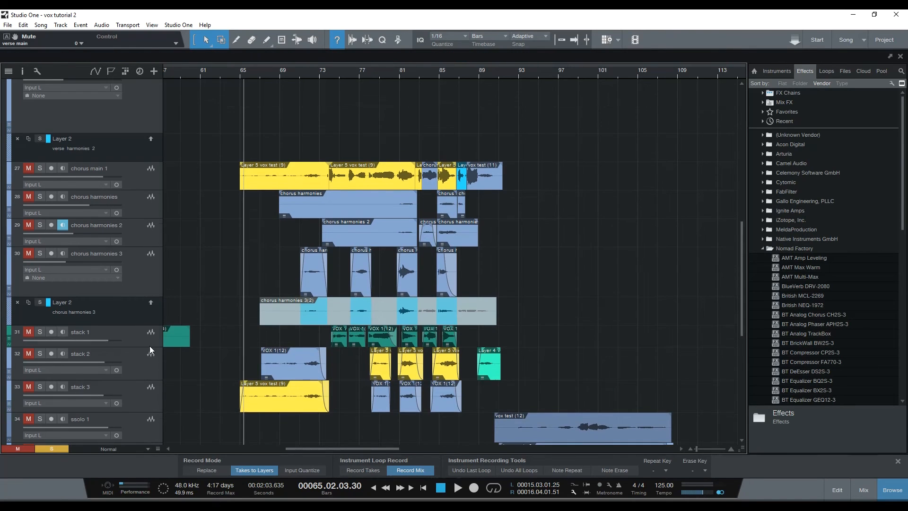
scroll(132, 302, "up", 1)
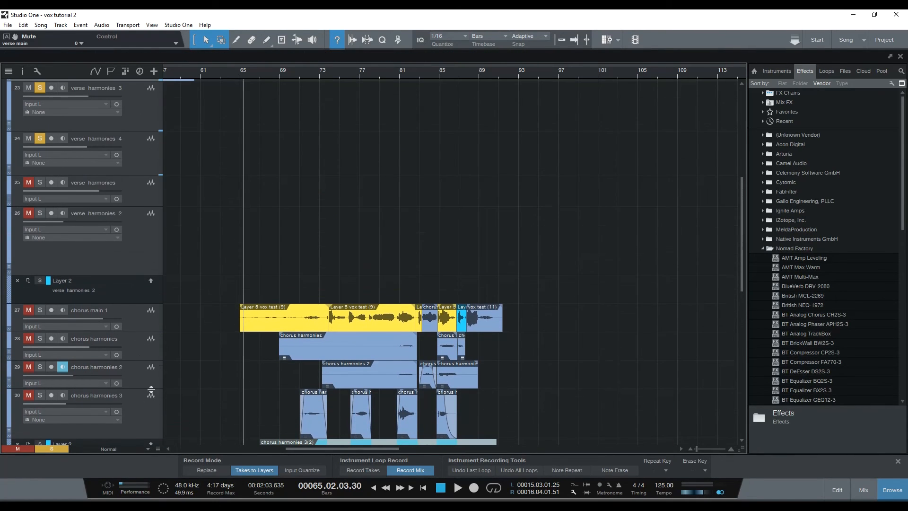
scroll(107, 289, "up", 3)
scroll(76, 219, "up", 2)
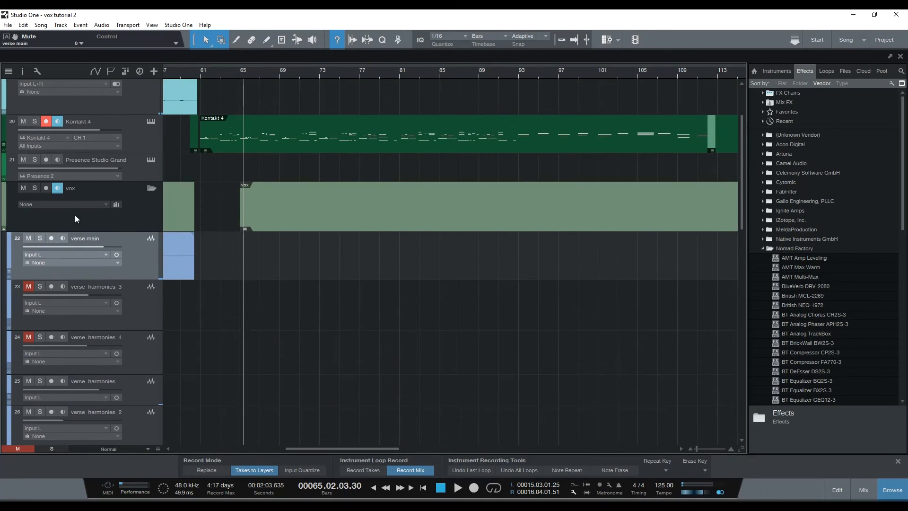
left_click(35, 188)
scroll(353, 318, "down", 8)
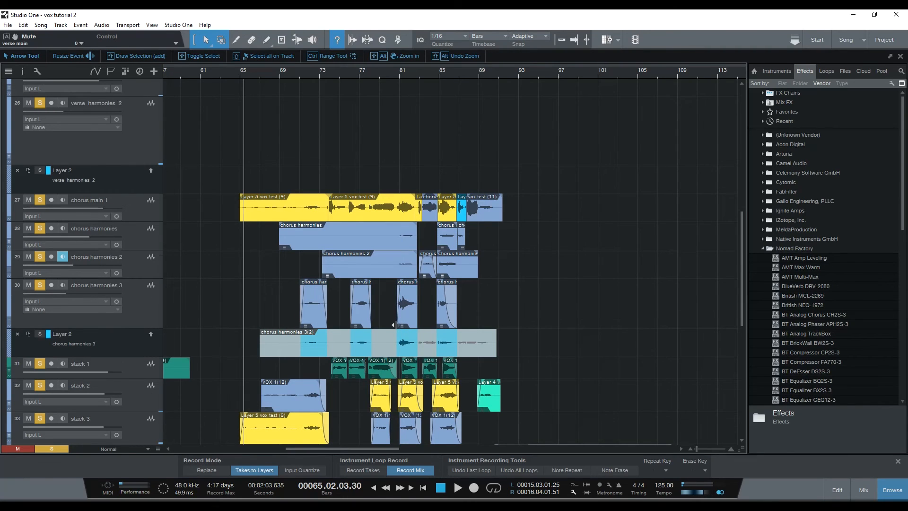
scroll(133, 287, "down", 3)
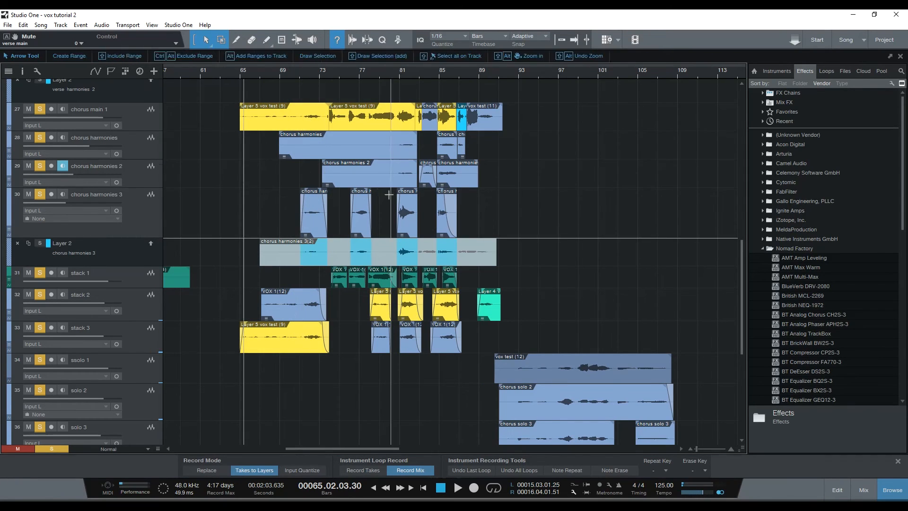
key("space")
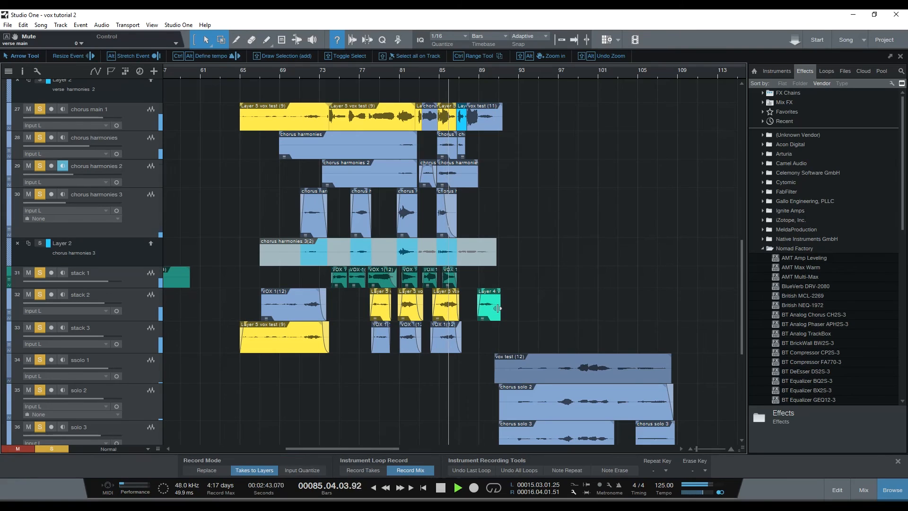
key("space")
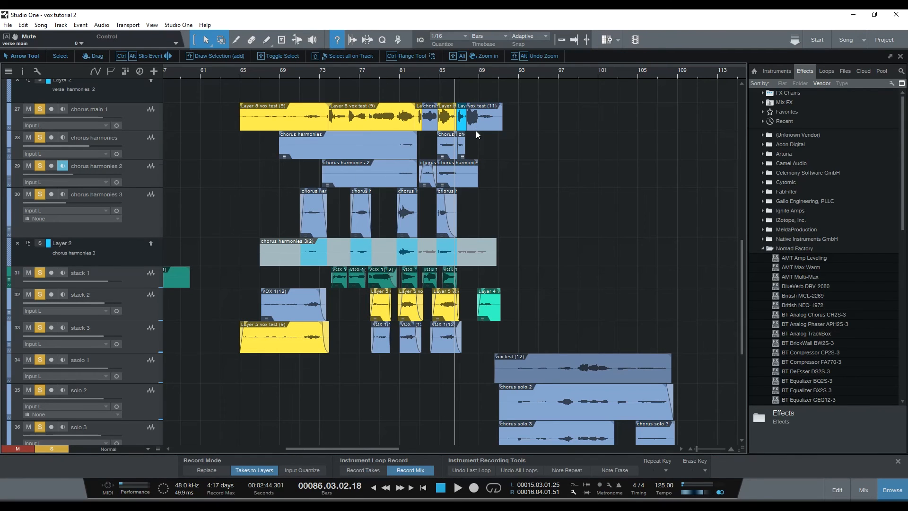
Clear the vox solos and slightly trim the start of the stack 2 event near bar 81.
left_click_drag(421, 78, 421, 98)
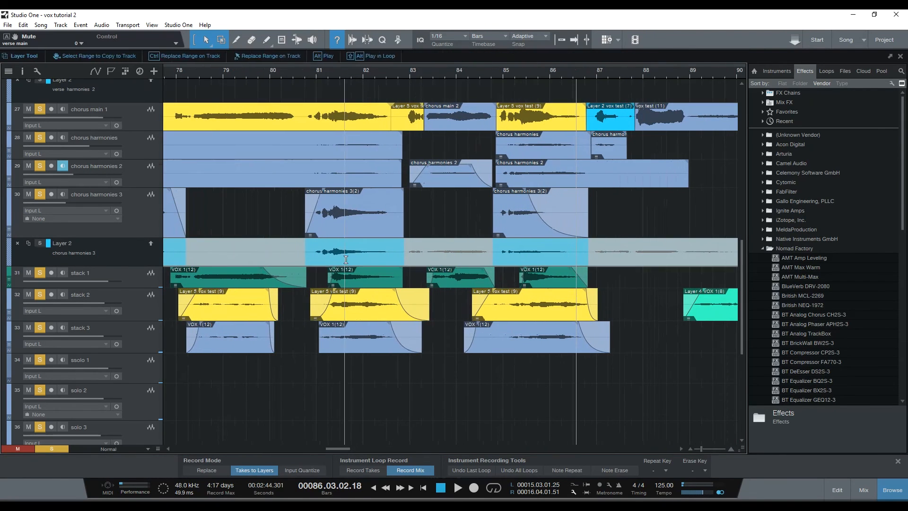
left_click(59, 447)
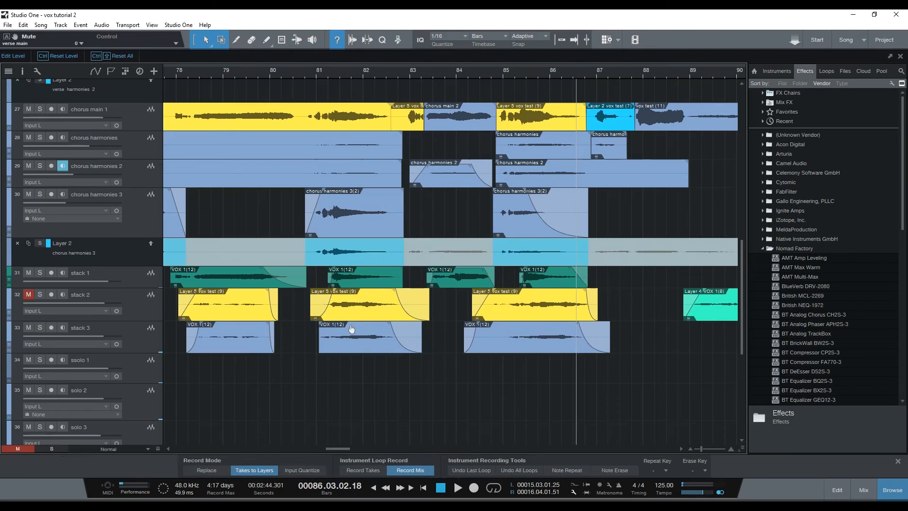
left_click(312, 313)
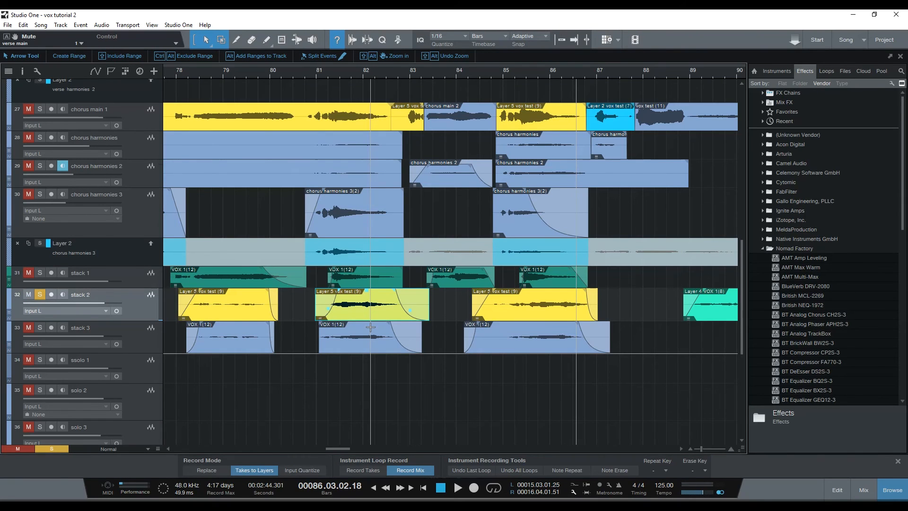
Play stack 2 alone from just before bar 81, and replay the phrase with stack 1 soloed as well.
left_click(315, 72)
key("space")
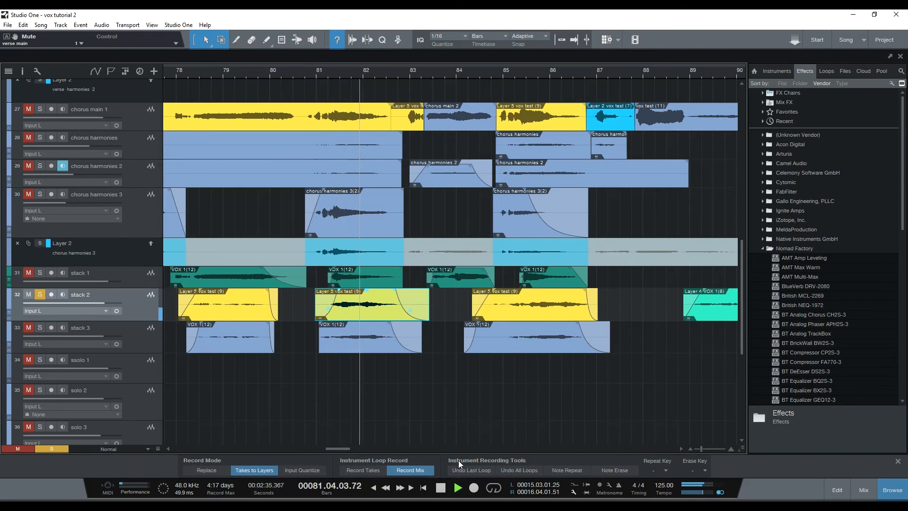
key("space")
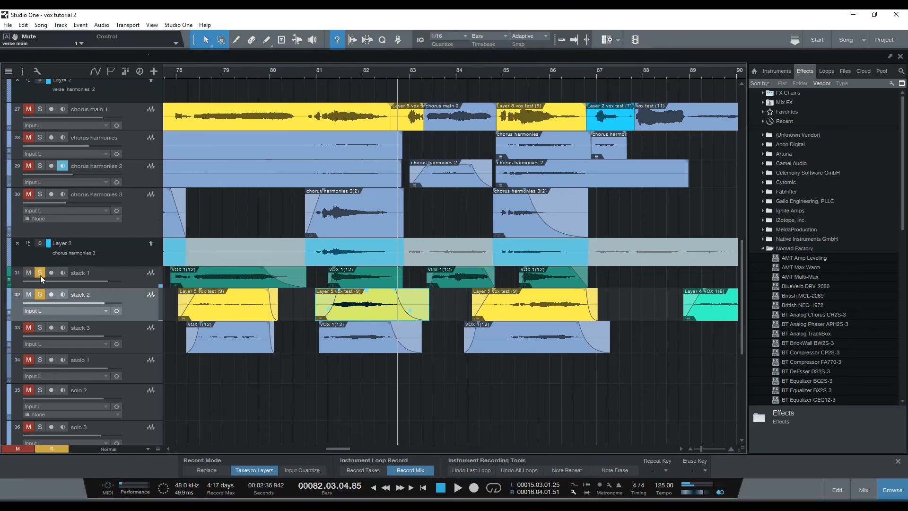
key("space")
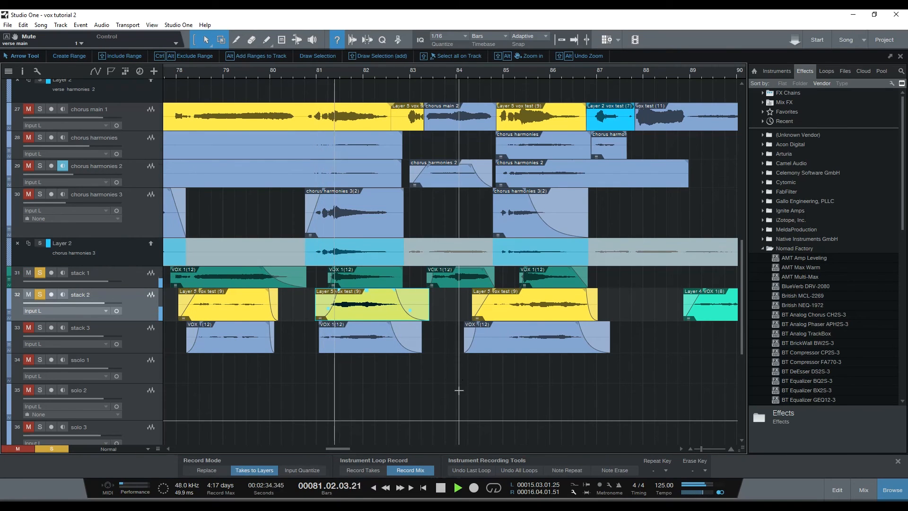
key("space")
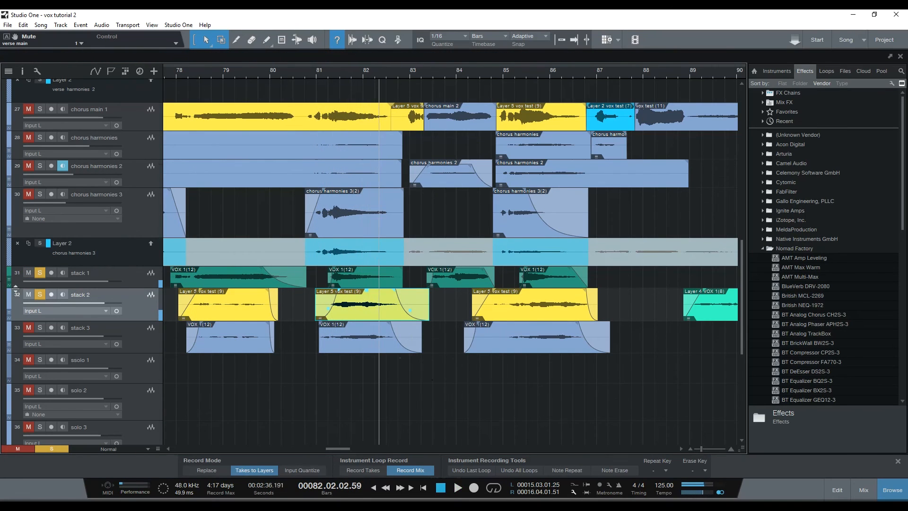
Mute stack 2 and replay stack 1 alone from about bar 81.
left_click(28, 294)
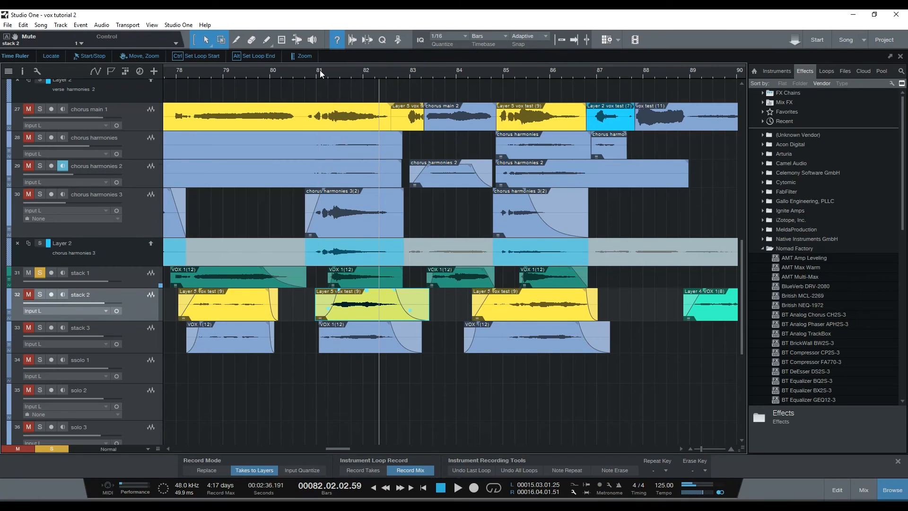
key("space")
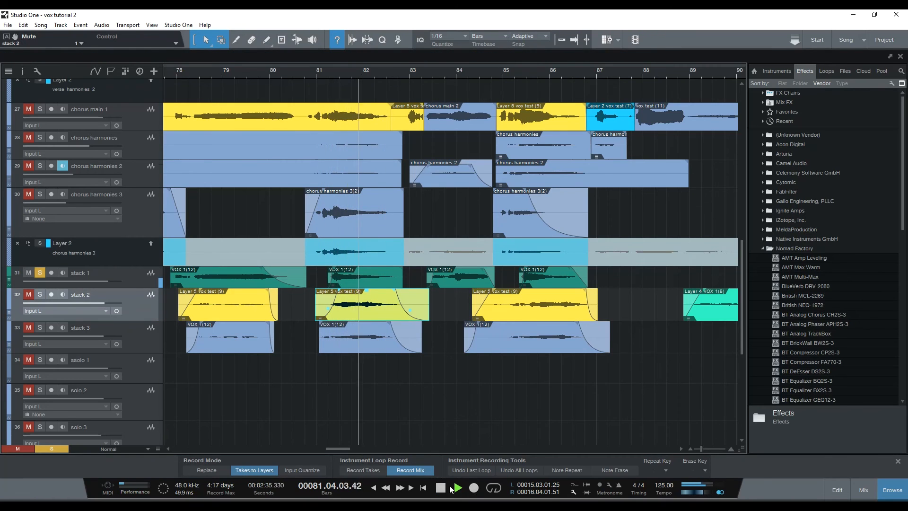
key("space")
Unmute and solo stack 2, solo chorus main 1 with the stacks, and play them from about bar 80.3.
left_click(39, 294)
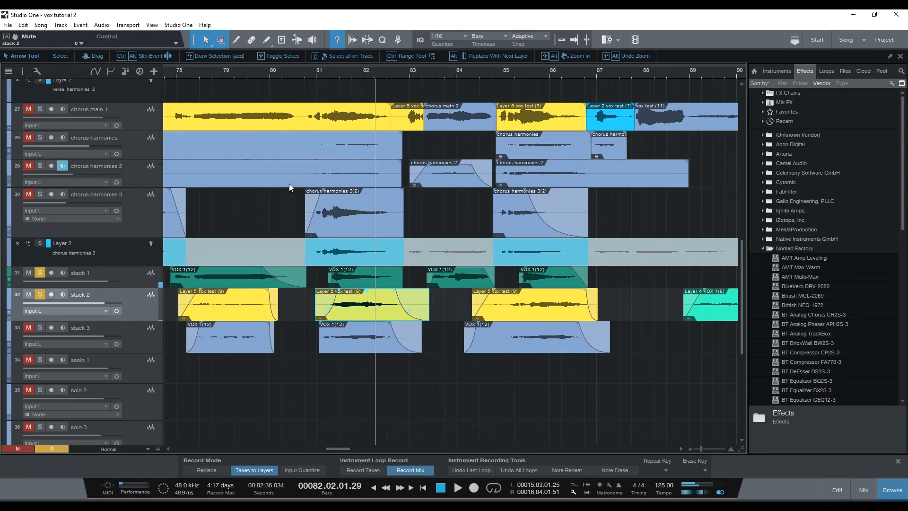
left_click(38, 109)
left_click(300, 72)
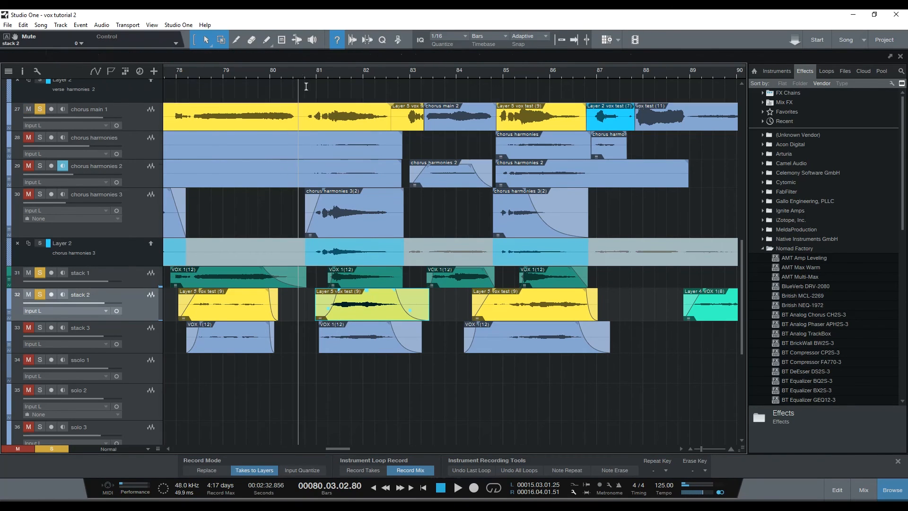
key("space")
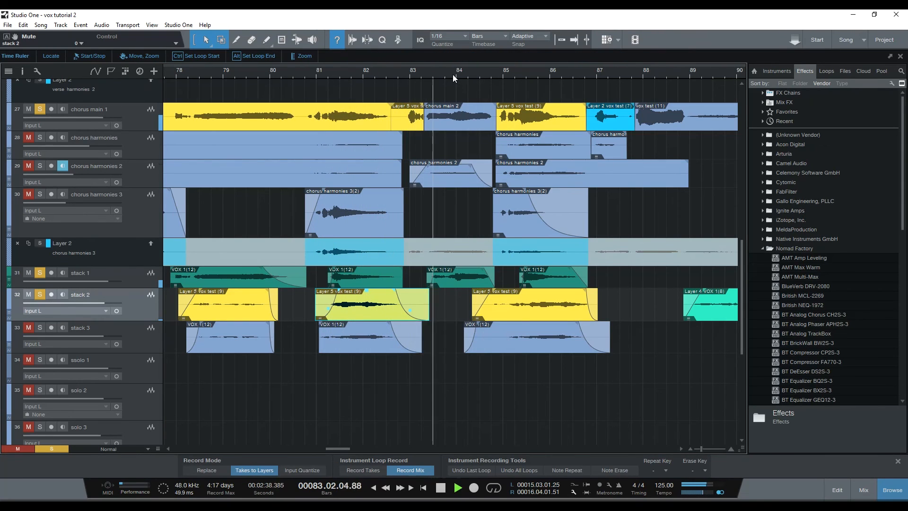
key("space")
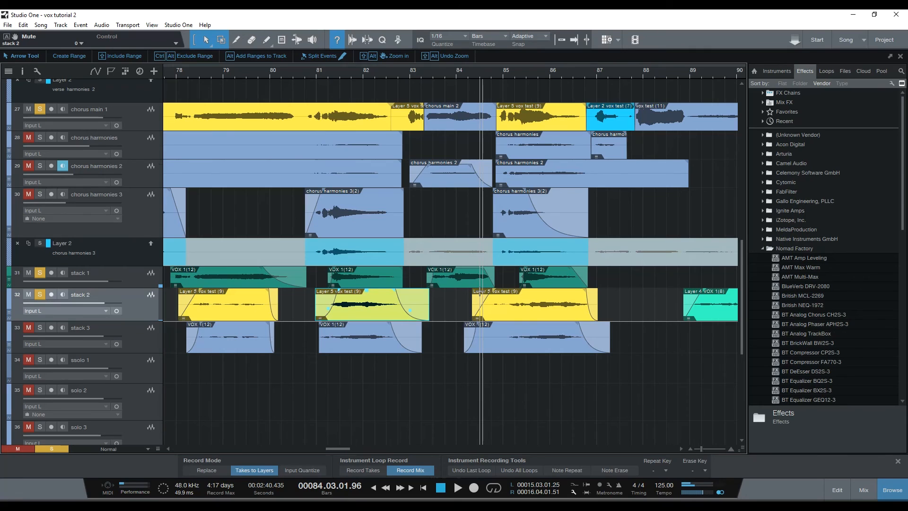
Lengthen the fade-in of the stack 2 event near bar 81 to end at about bar 81.7, and replay that phrase.
left_click_drag(446, 72, 444, 53)
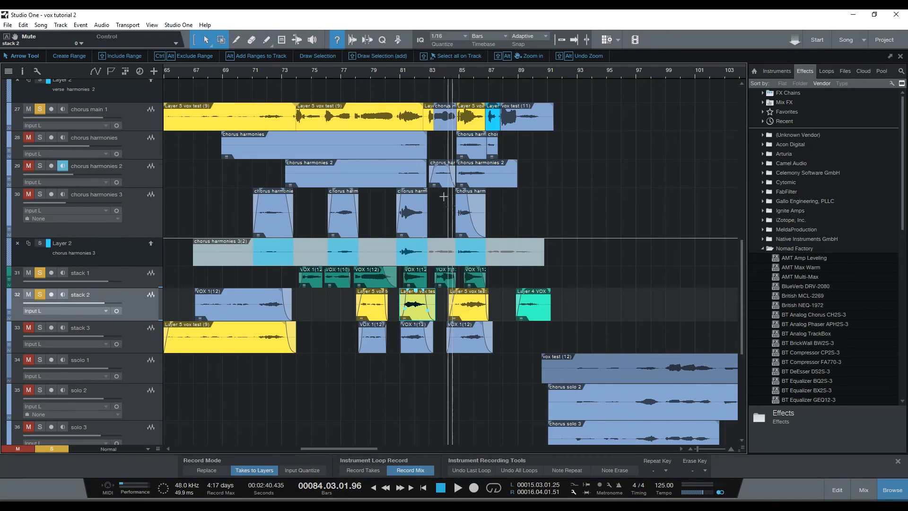
scroll(510, 269, "up", 1)
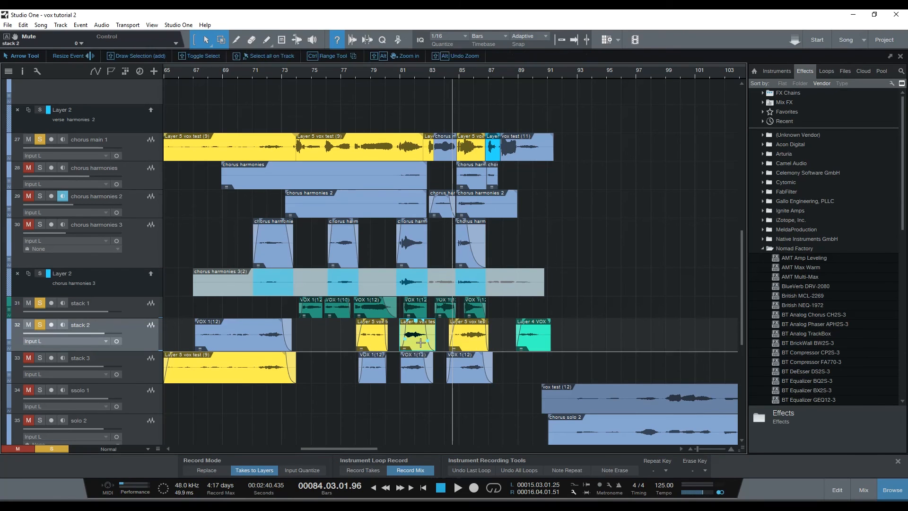
left_click_drag(409, 75, 435, 185)
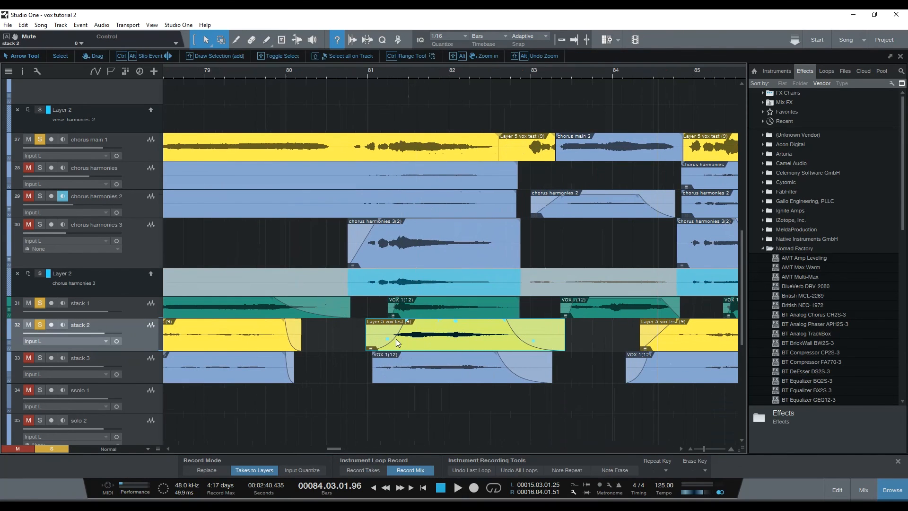
left_click_drag(406, 321, 427, 325)
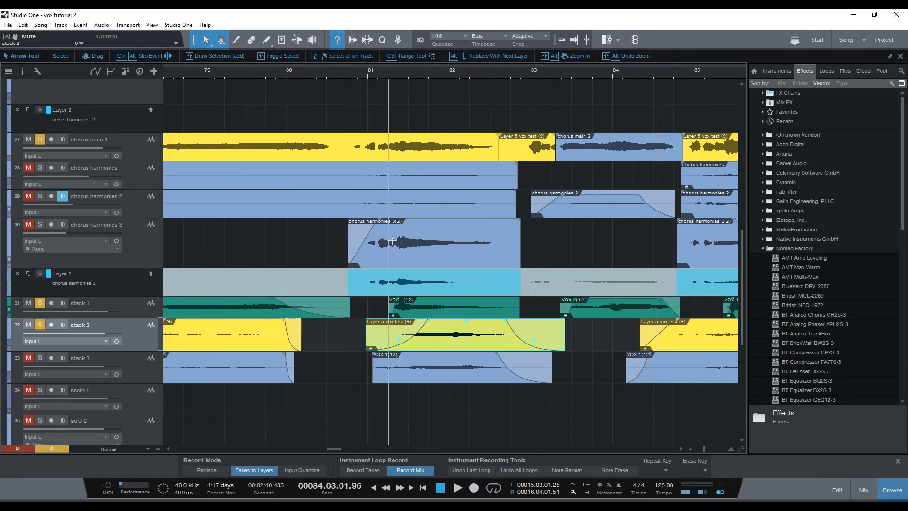
key("space")
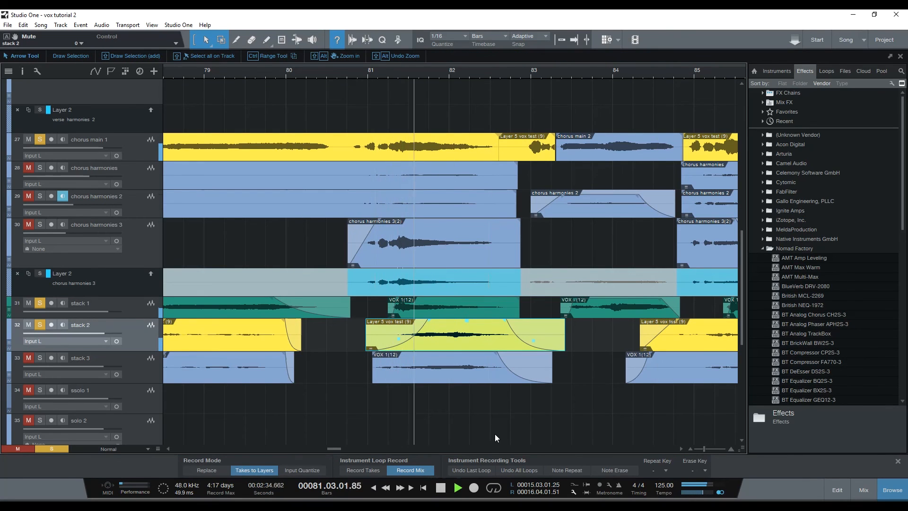
key("space")
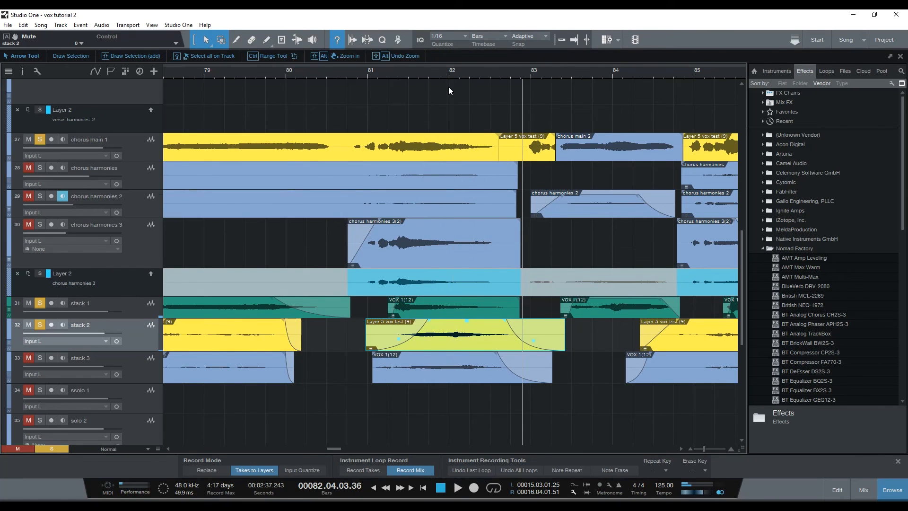
Examine how the chorus solo and solo harmony tracks are laid out below the stack tracks, around bars 89 to 113.
scroll(434, 262, "down", 10)
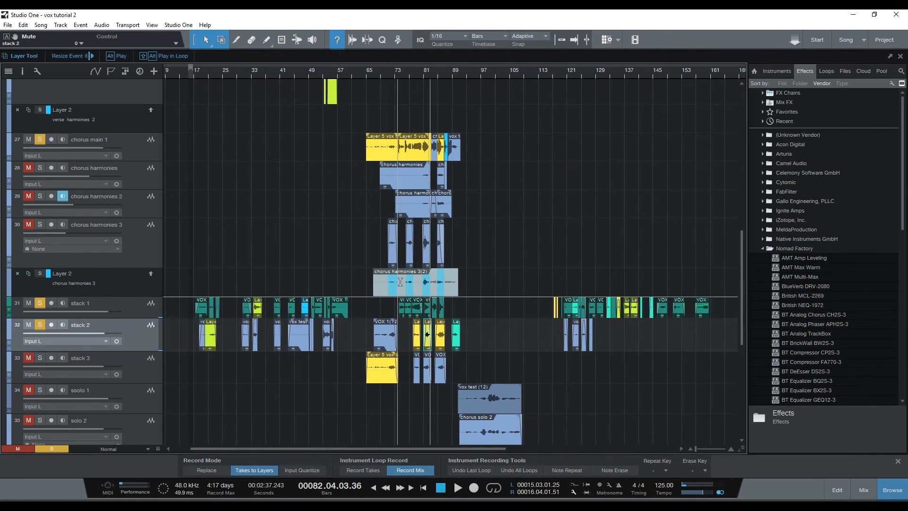
scroll(500, 321, "down", 5)
scroll(500, 322, "down", 2)
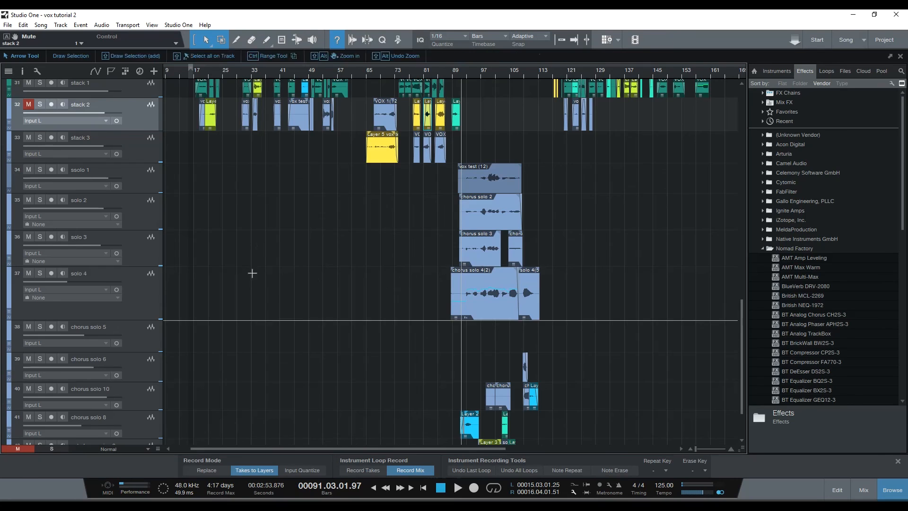
scroll(316, 254, "up", 4)
scroll(457, 310, "down", 5)
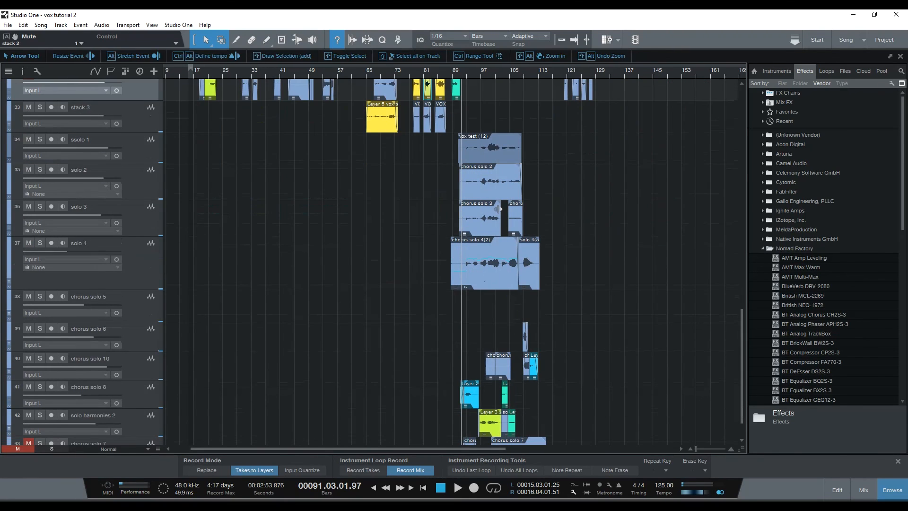
scroll(515, 254, "up", 3)
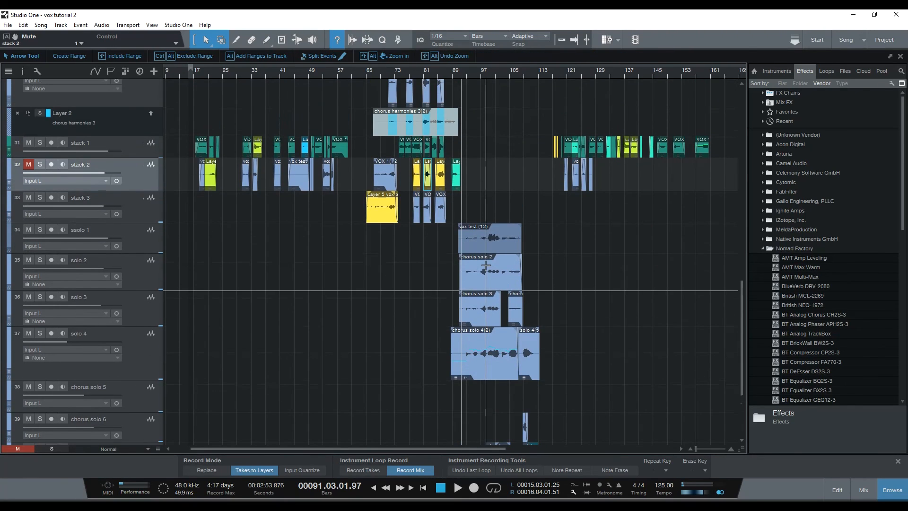
scroll(521, 319, "down", 2)
scroll(517, 317, "down", 2)
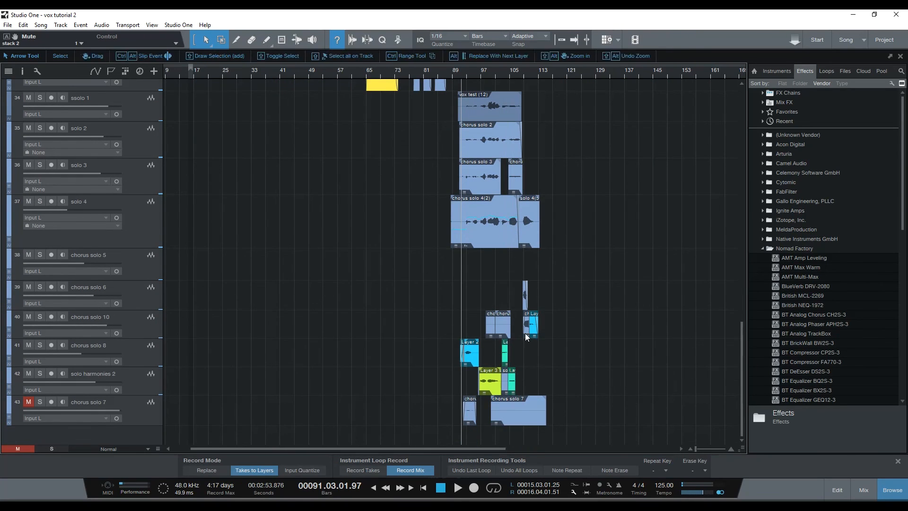
scroll(525, 333, "up", 6)
scroll(260, 306, "up", 9)
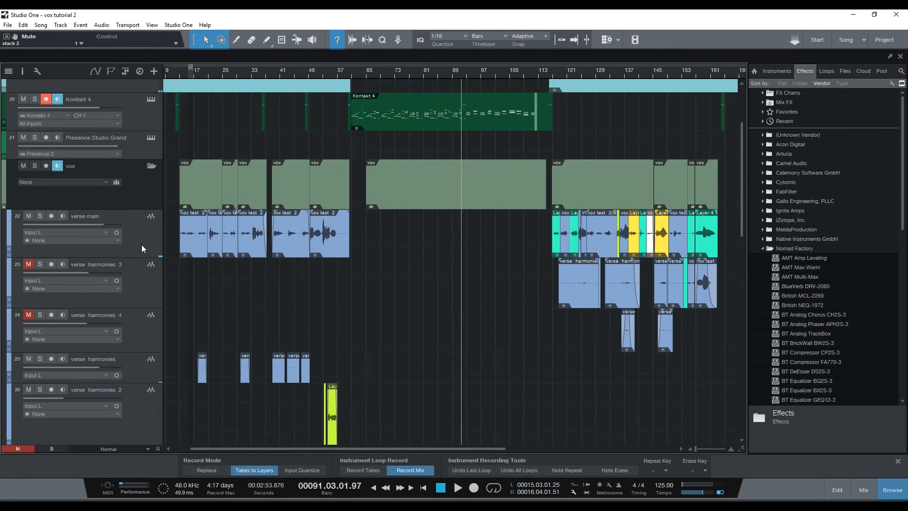
Expand the verse main track's layers to view its takes, and collapse them again.
left_click(153, 241)
right_click(152, 241)
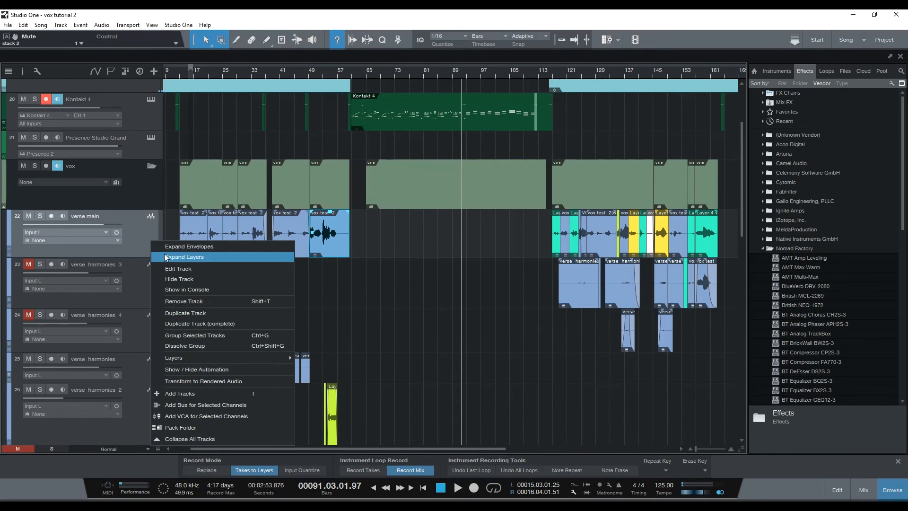
left_click(180, 259)
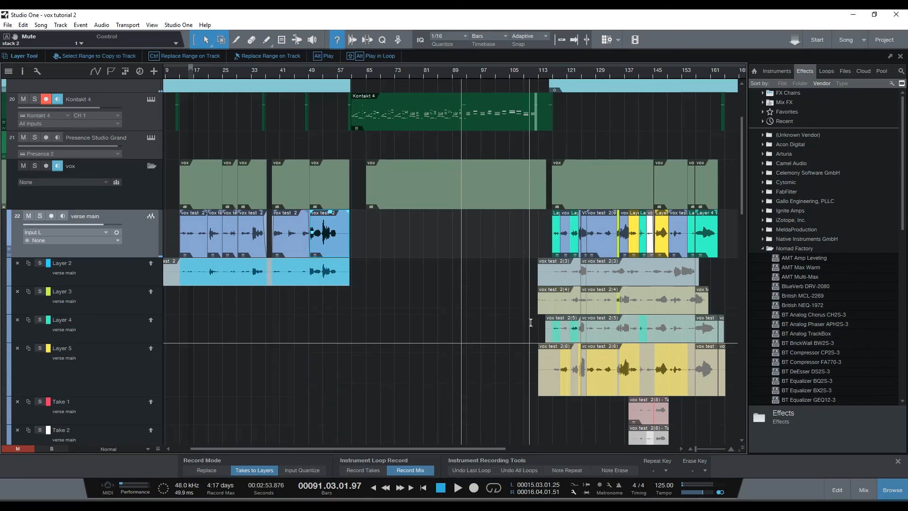
right_click(147, 244)
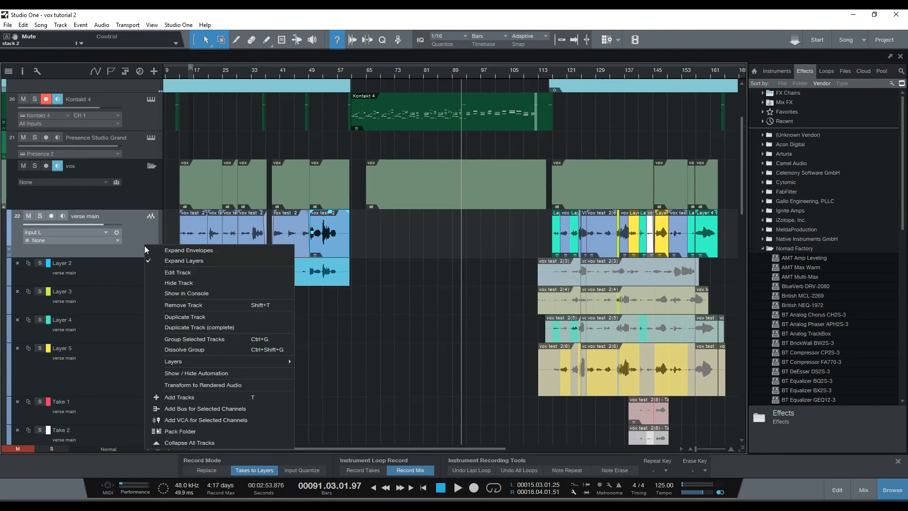
left_click(153, 261)
Play the full mix of the chorus solo section from about bar 92.
scroll(257, 330, "down", 3)
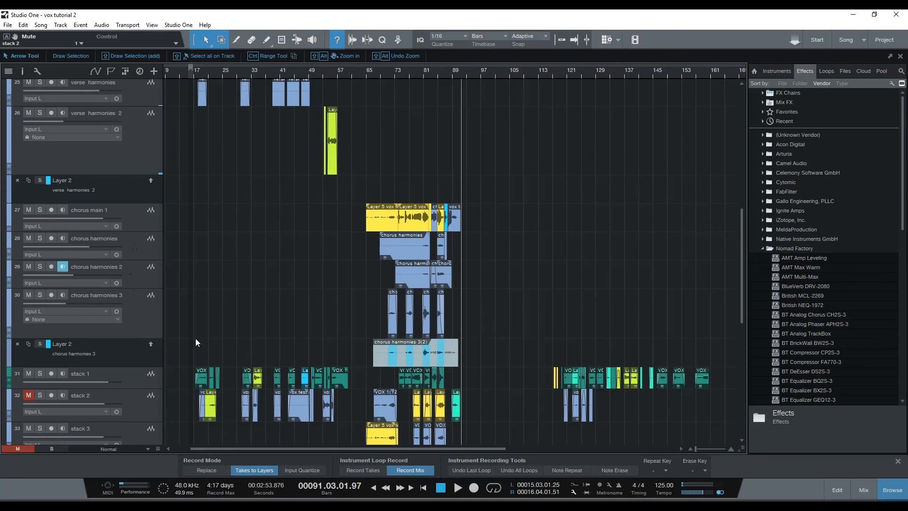
scroll(133, 325, "down", 2)
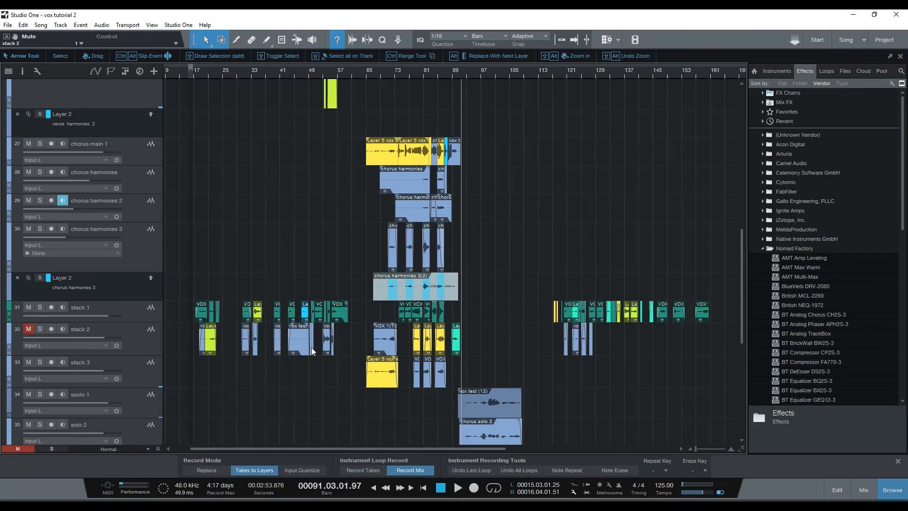
scroll(172, 320, "down", 1)
scroll(172, 317, "down", 2)
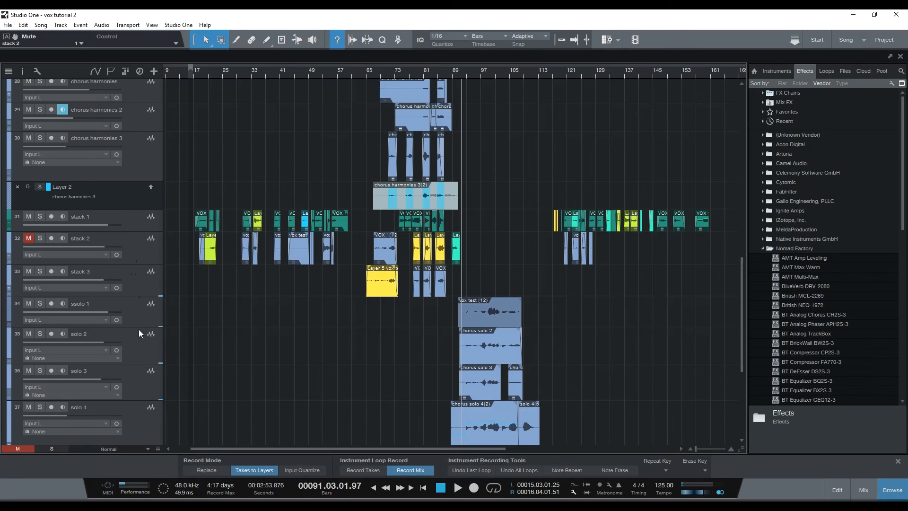
scroll(475, 326, "down", 5)
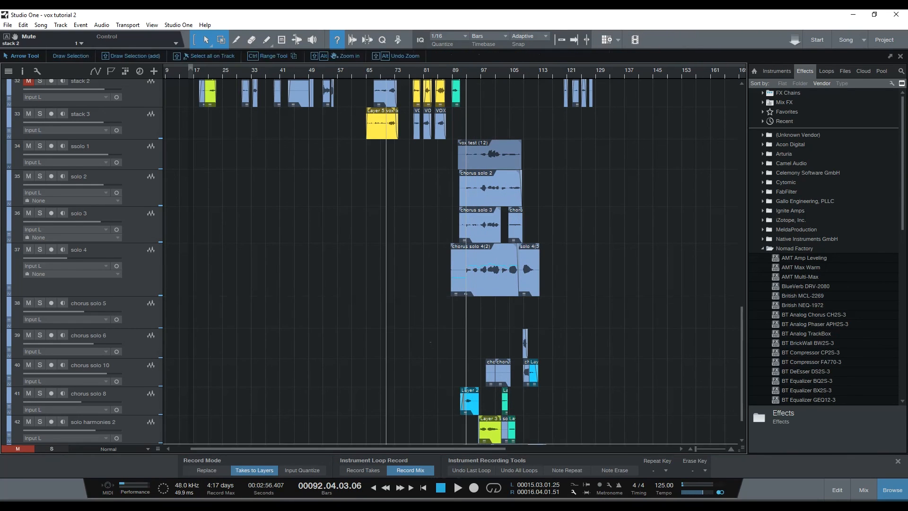
key("space")
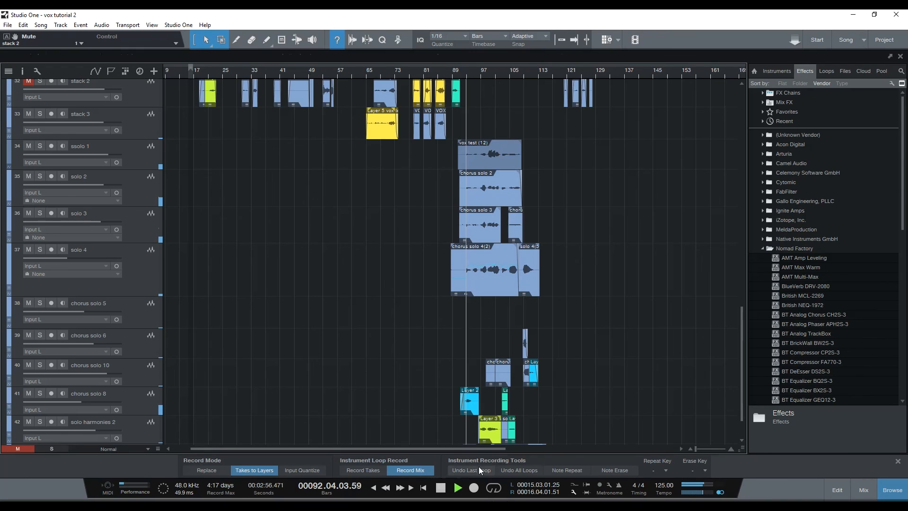
Solo the whole vox folder during playback, listen to the chorus solo vocals, and stop at about bar 101.
scroll(314, 308, "up", 10)
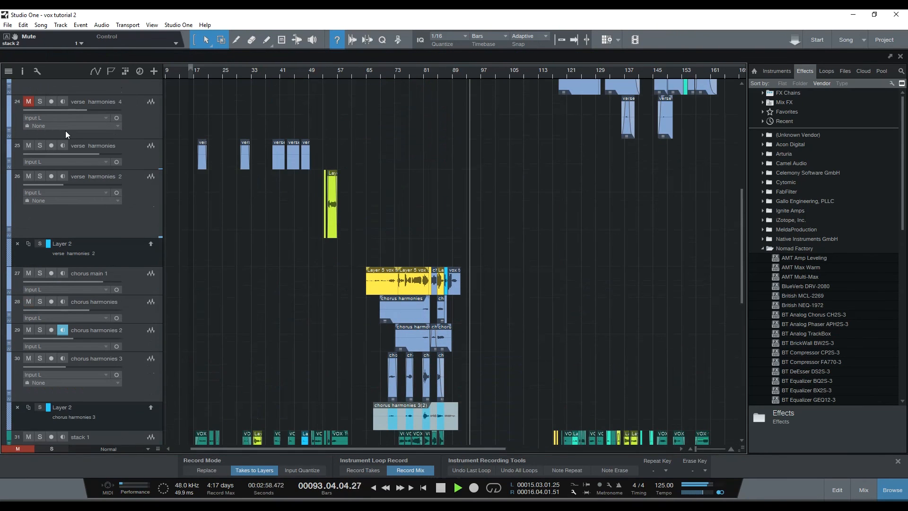
scroll(98, 155, "up", 3)
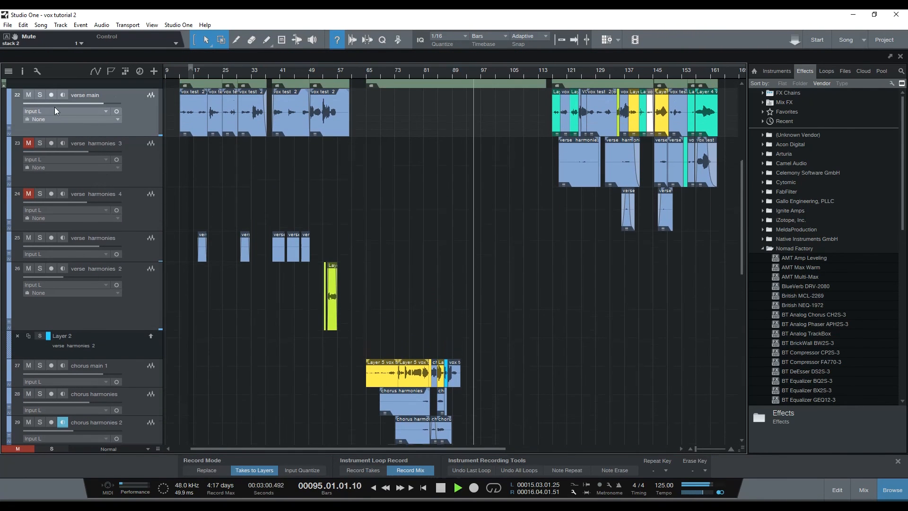
scroll(70, 149, "up", 3)
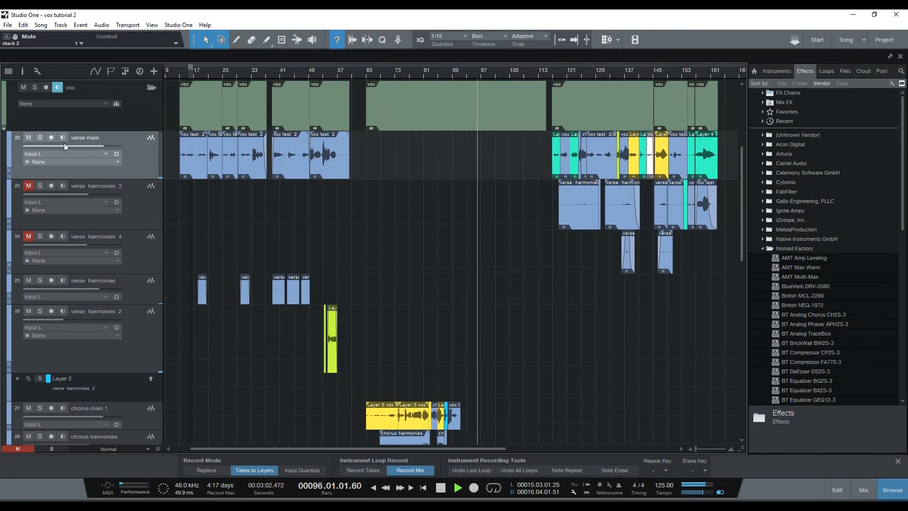
scroll(40, 141, "up", 1)
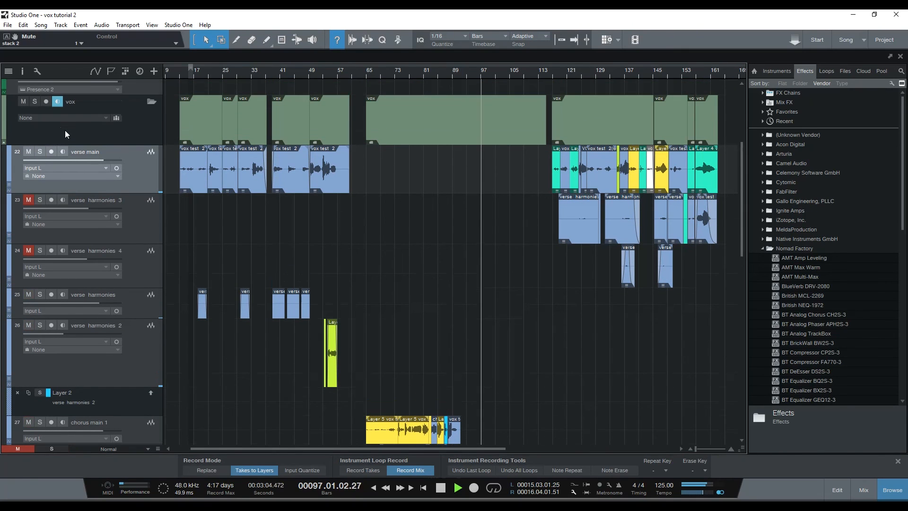
left_click(35, 102)
scroll(322, 251, "down", 20)
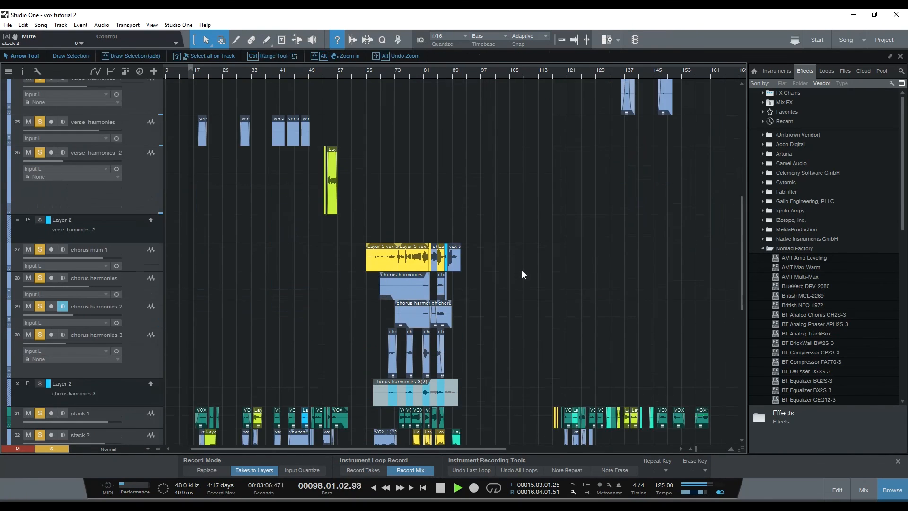
scroll(455, 260, "down", 10)
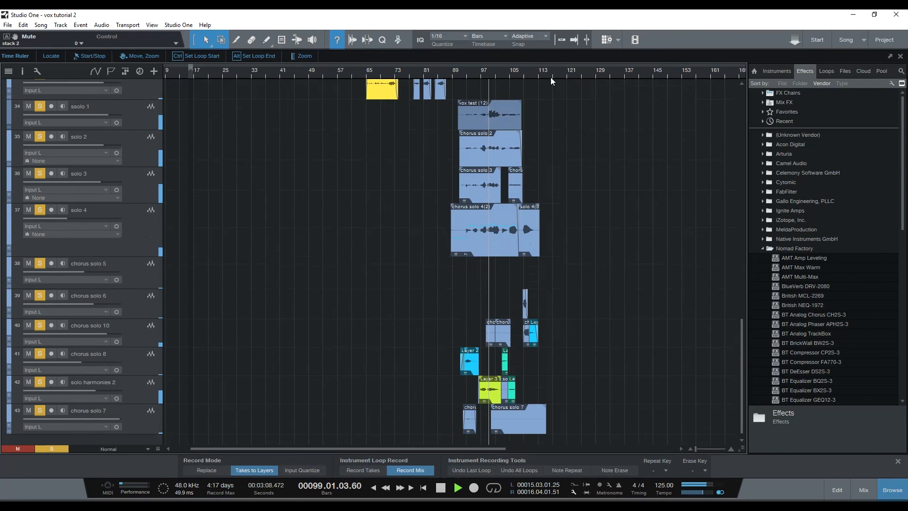
scroll(550, 84, "up", 2)
scroll(550, 84, "up", 2)
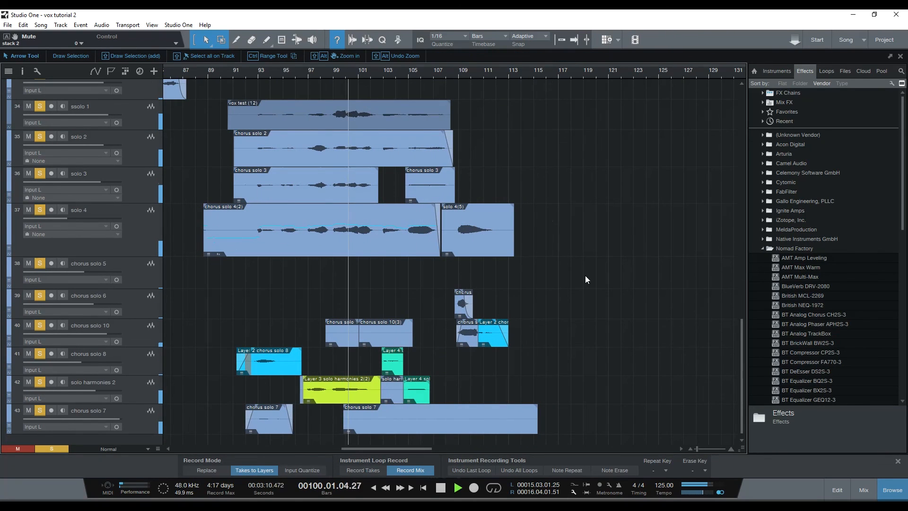
left_click(440, 490)
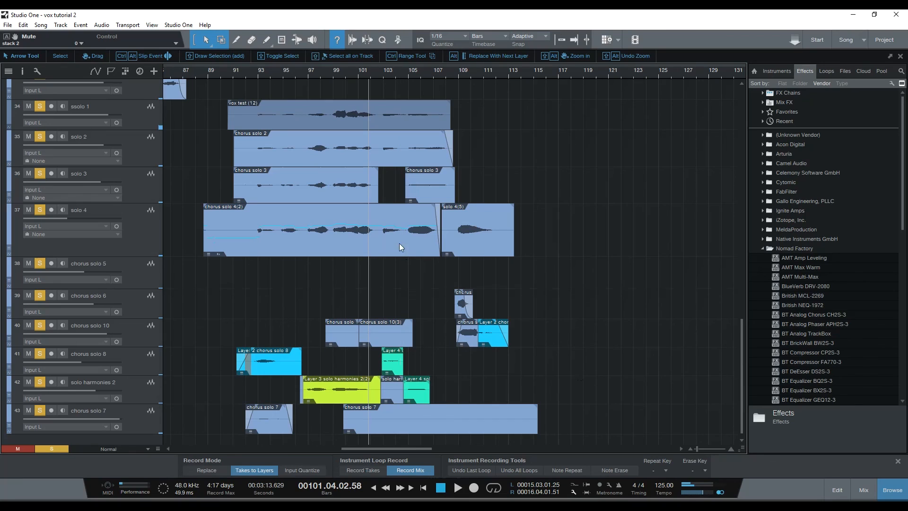
Open the chorus solo 4(2) event on the solo 4 track for pitch editing in Melodyne, dismissing the browser window.
left_click(373, 236)
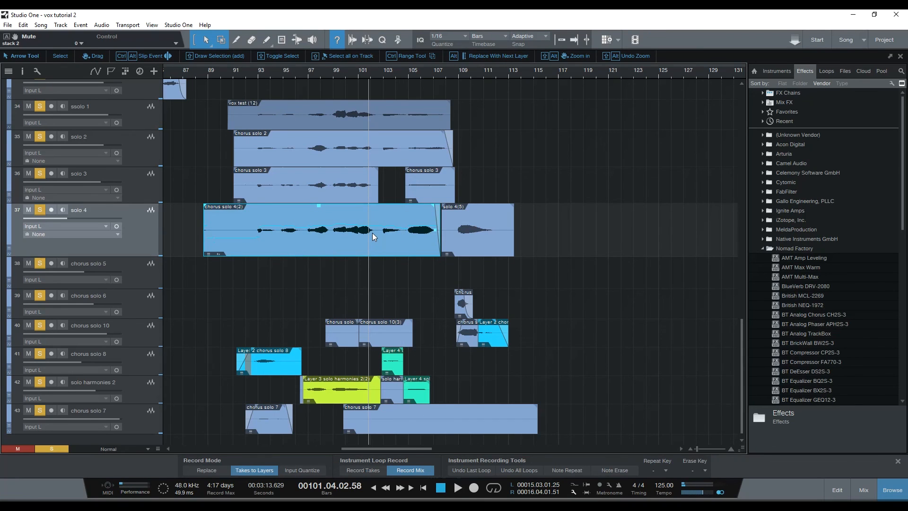
key("ctrl+m")
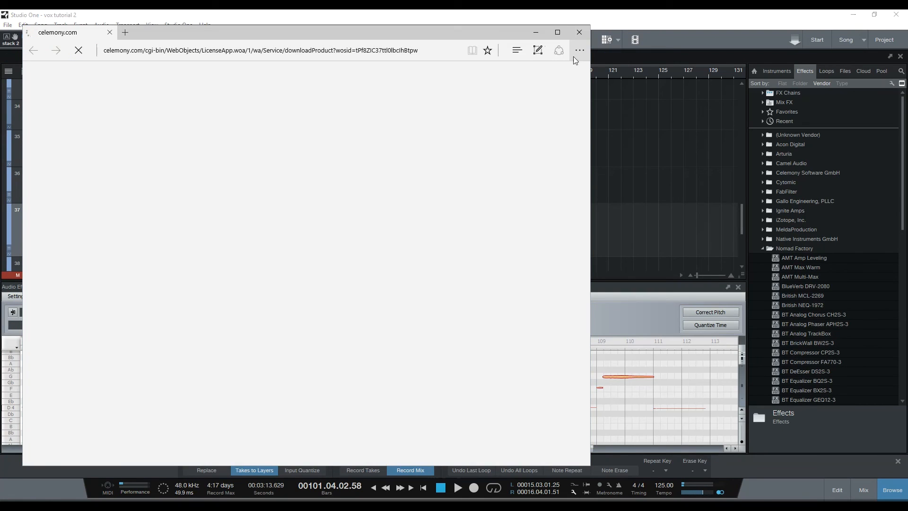
left_click(466, 439)
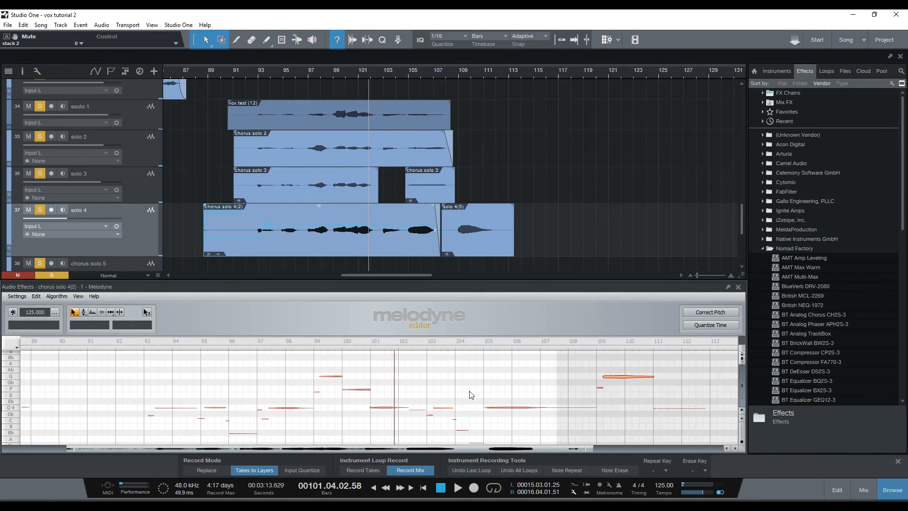
left_click_drag(591, 452, 666, 375)
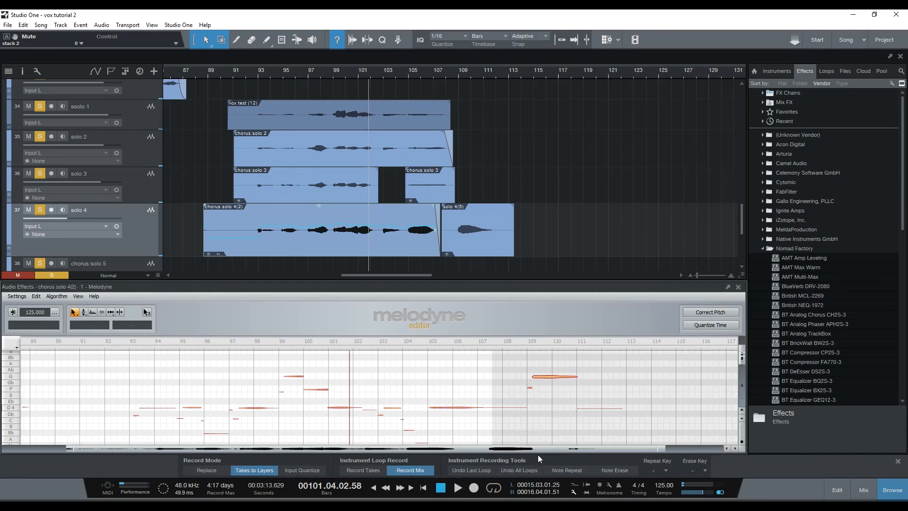
left_click_drag(662, 450, 629, 439)
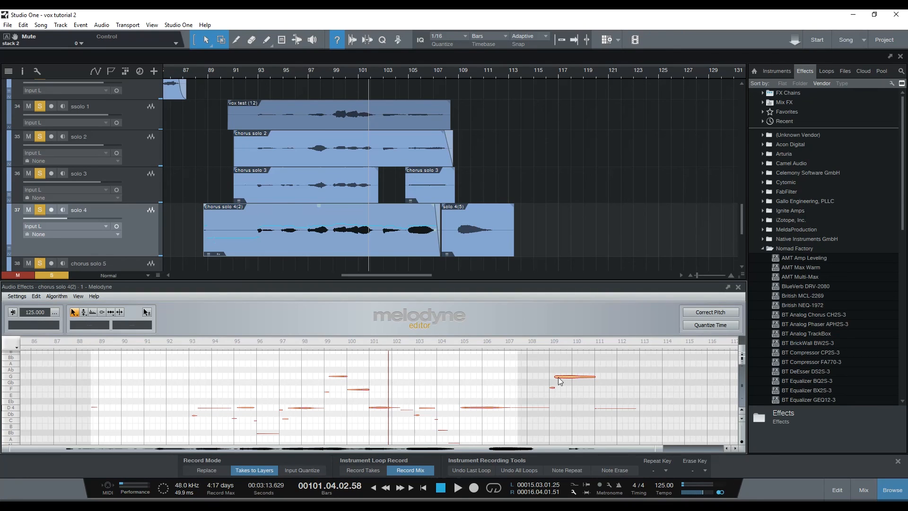
Raise the long G note near bar 109 to Bb 4 in Melodyne and play it back.
left_click_drag(563, 377, 566, 357)
left_click(545, 340)
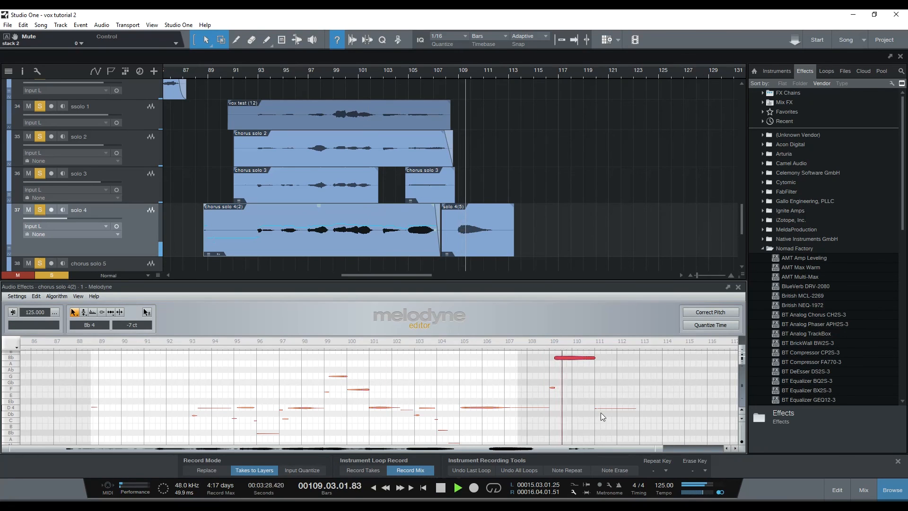
key("space")
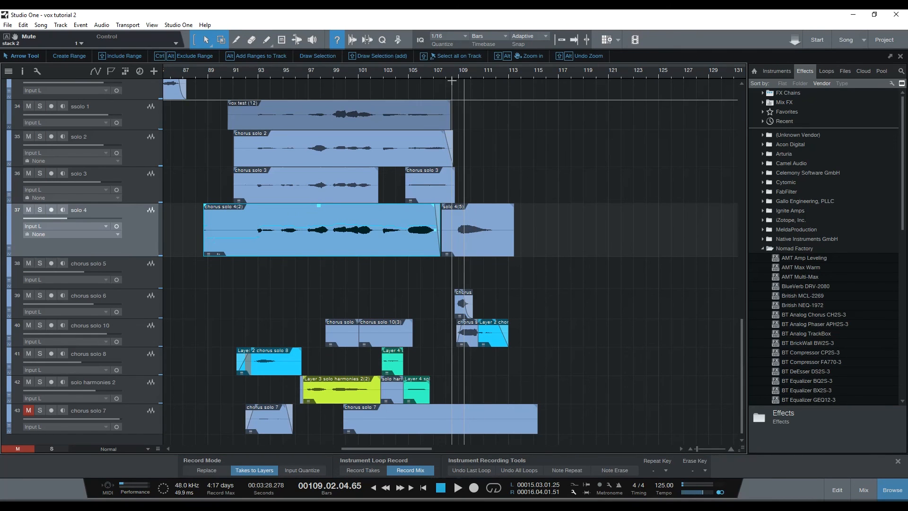
left_click_drag(451, 76, 488, 57)
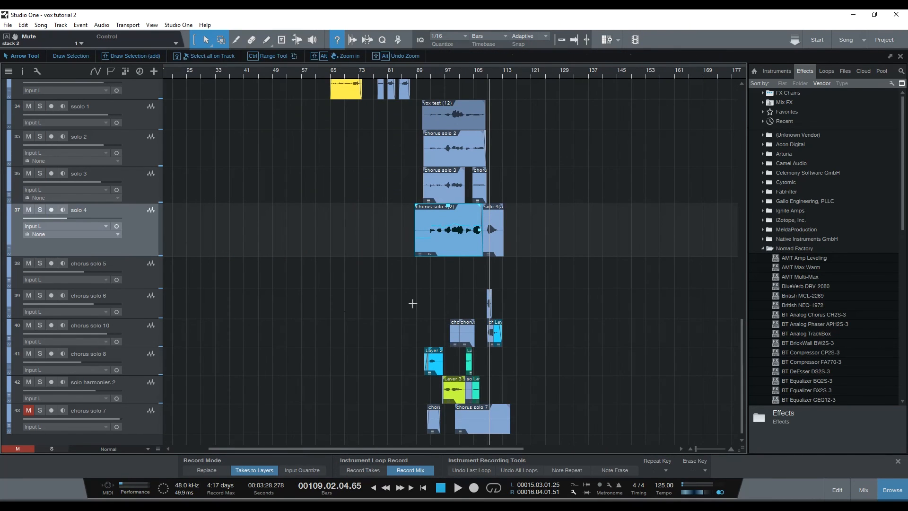